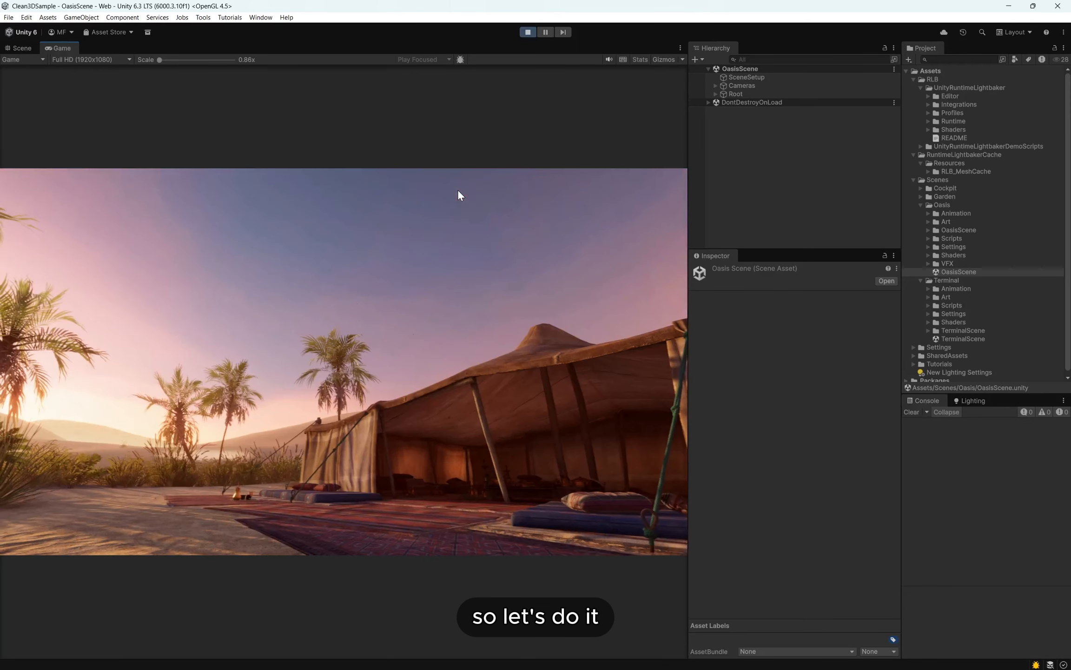
- Exit play mode, duplicate the OasisScene asset as OasisScene_RLB and open the copy
key(ctrl+p)
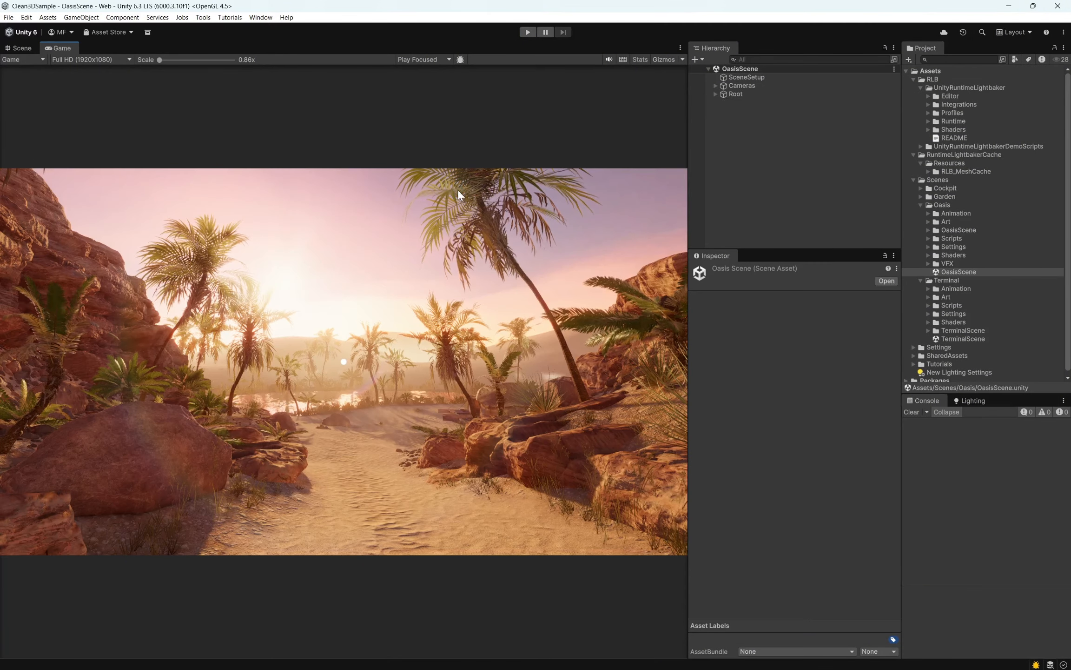
click(947, 263)
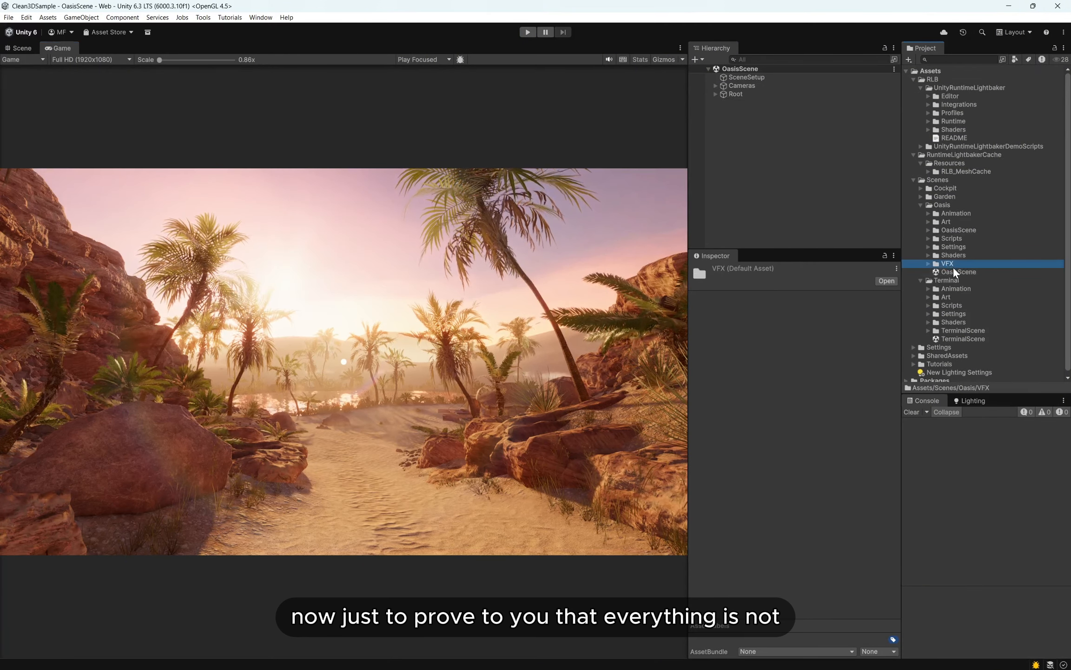
click(960, 273)
key(ctrl+d)
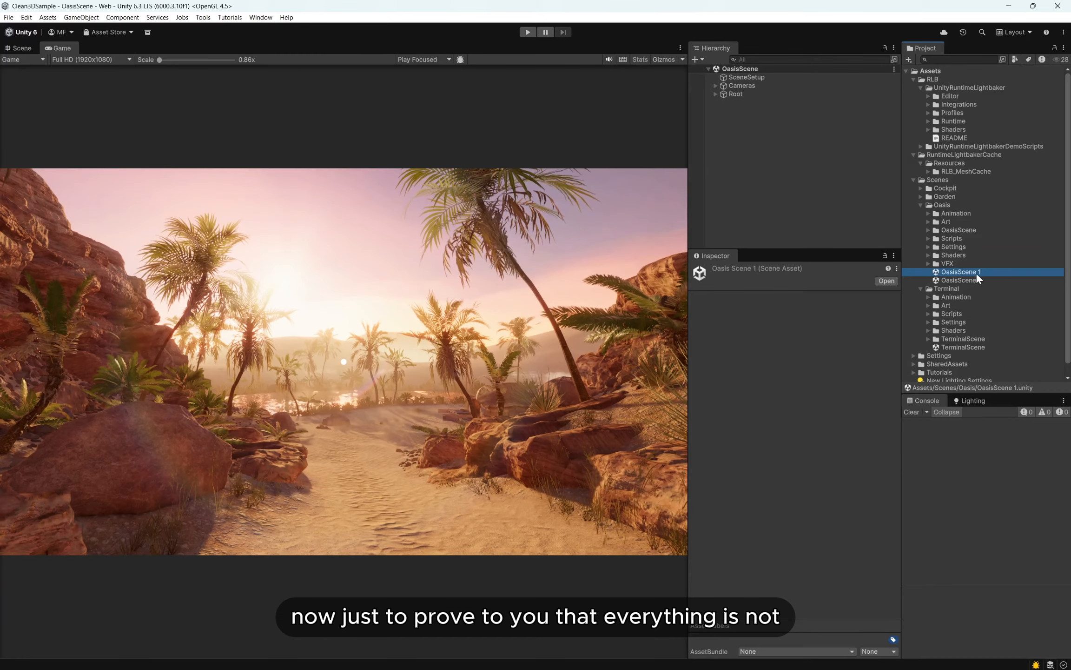
click(976, 272)
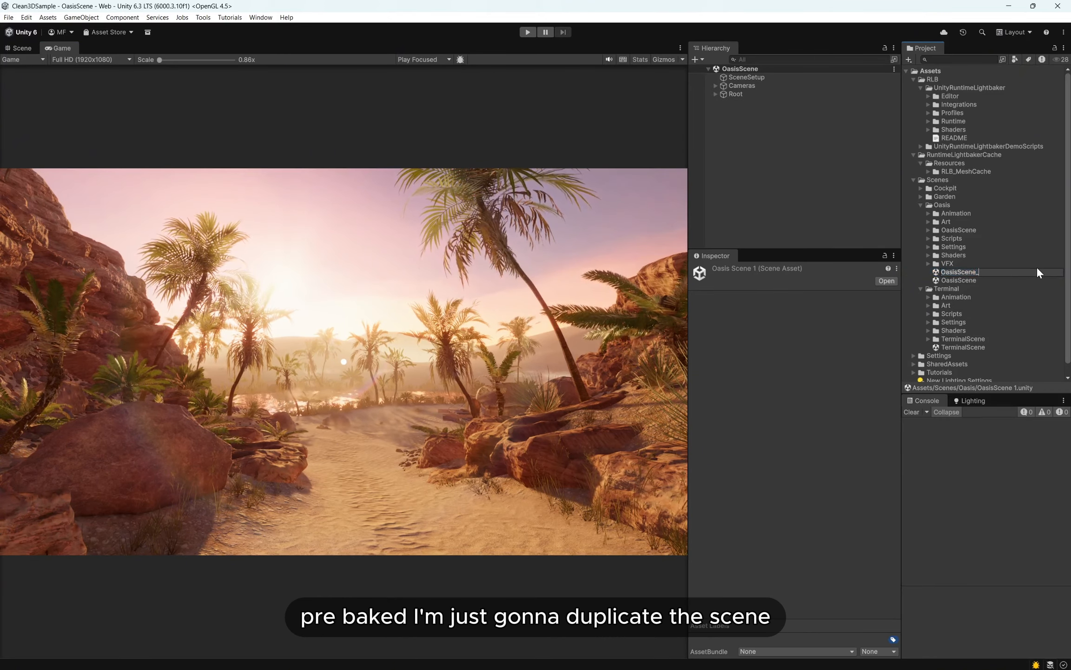
text(_RLB)
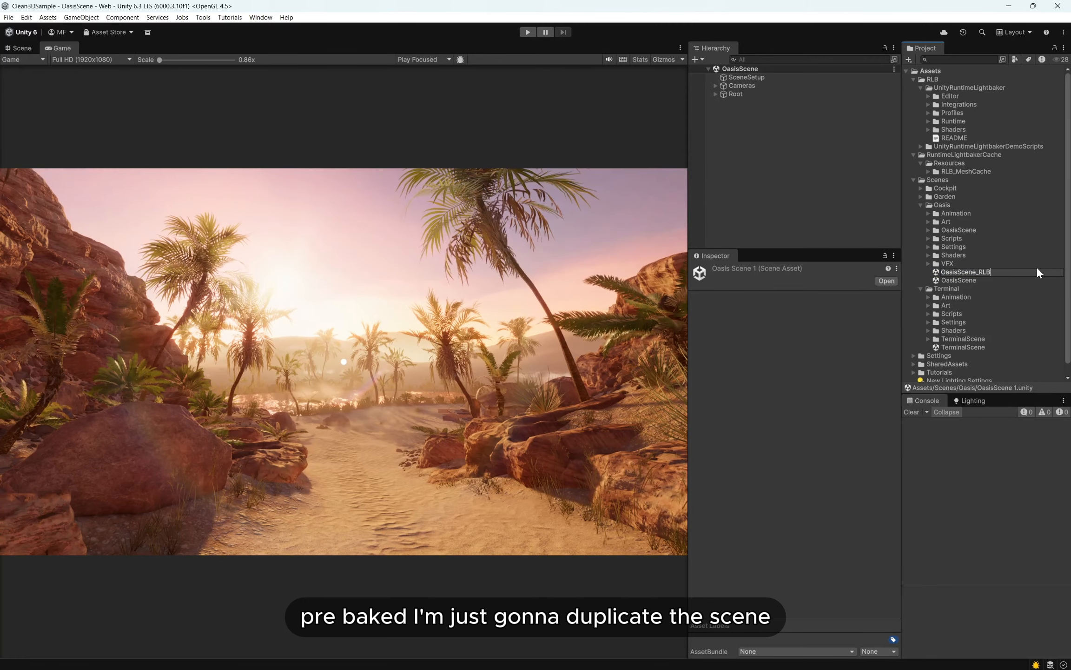
key(Return)
key(Return)
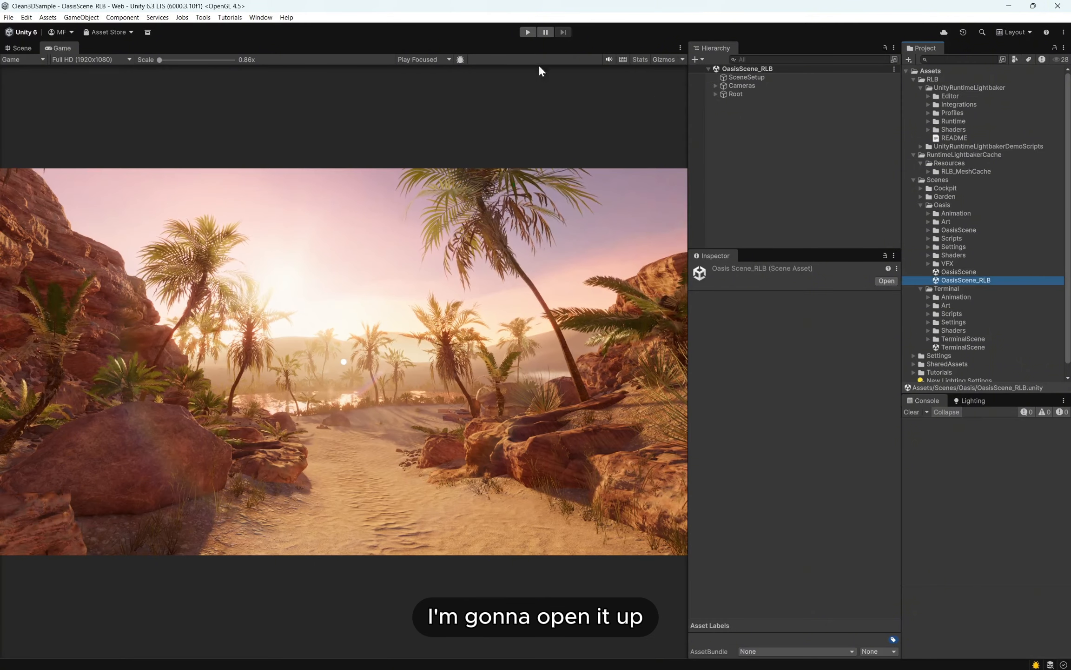
- Show the scene's lighting settings and set its Lighting Settings Asset to None
click(261, 18)
mouse_move(303, 169)
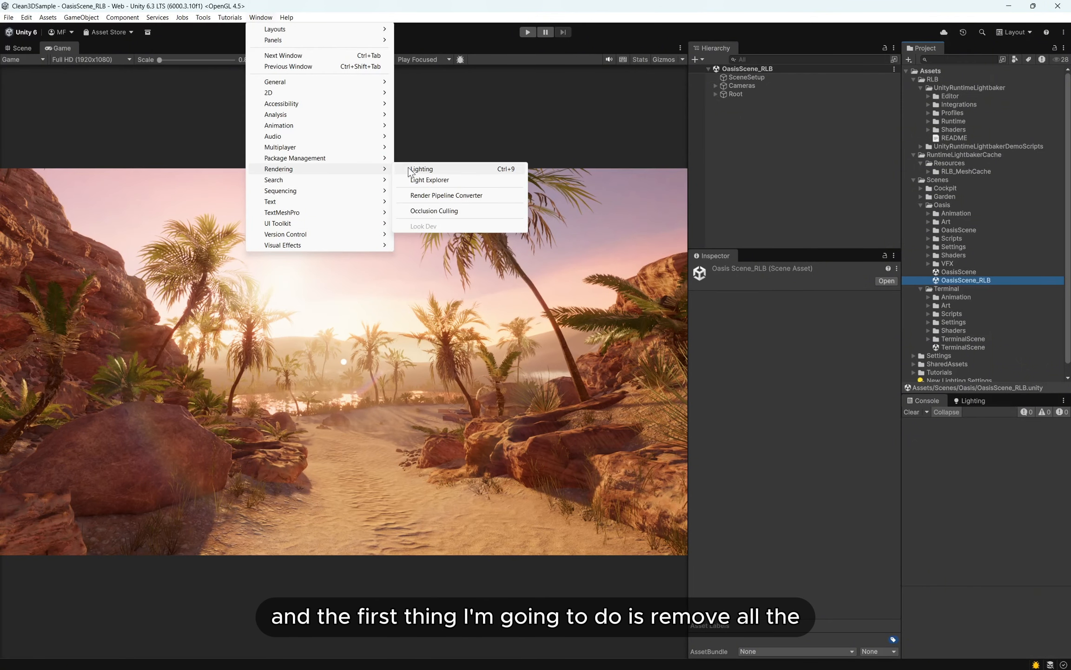
click(418, 169)
drag(903, 338, 796, 338)
click(866, 417)
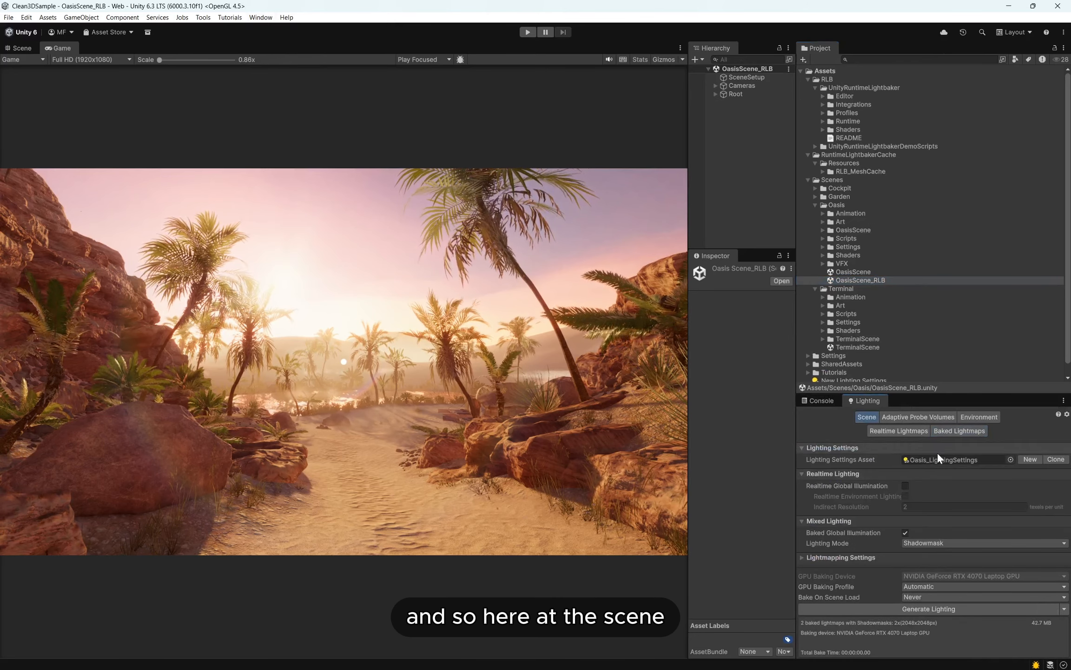
click(981, 458)
double_click(749, 497)
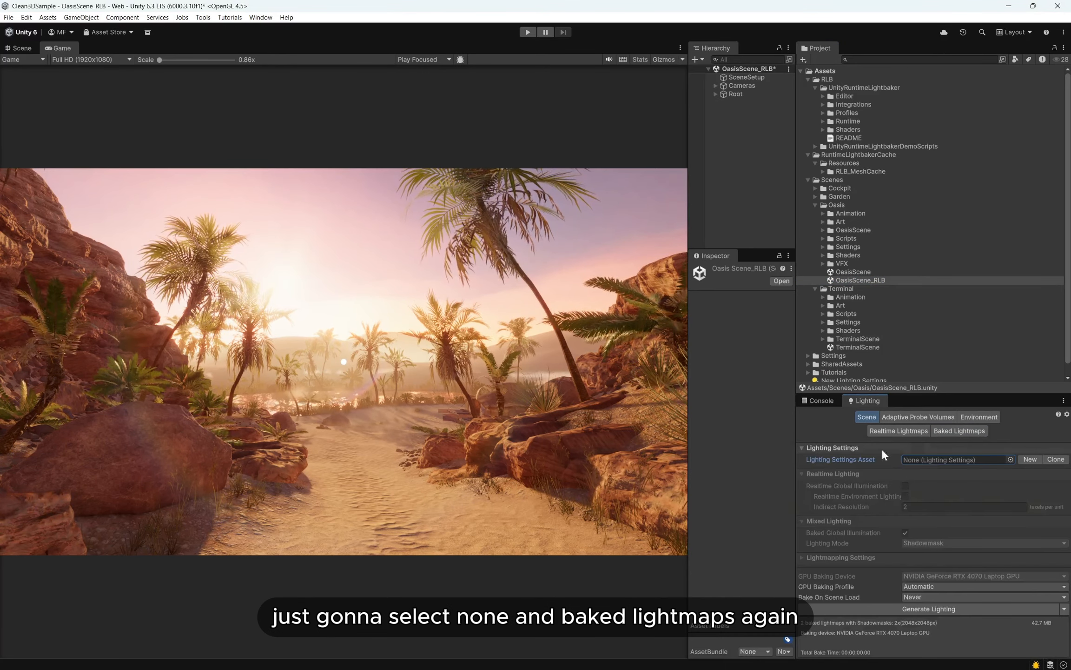
- Remove the baked lightmaps by setting the Lighting Data Asset to None, and save the scene
click(971, 432)
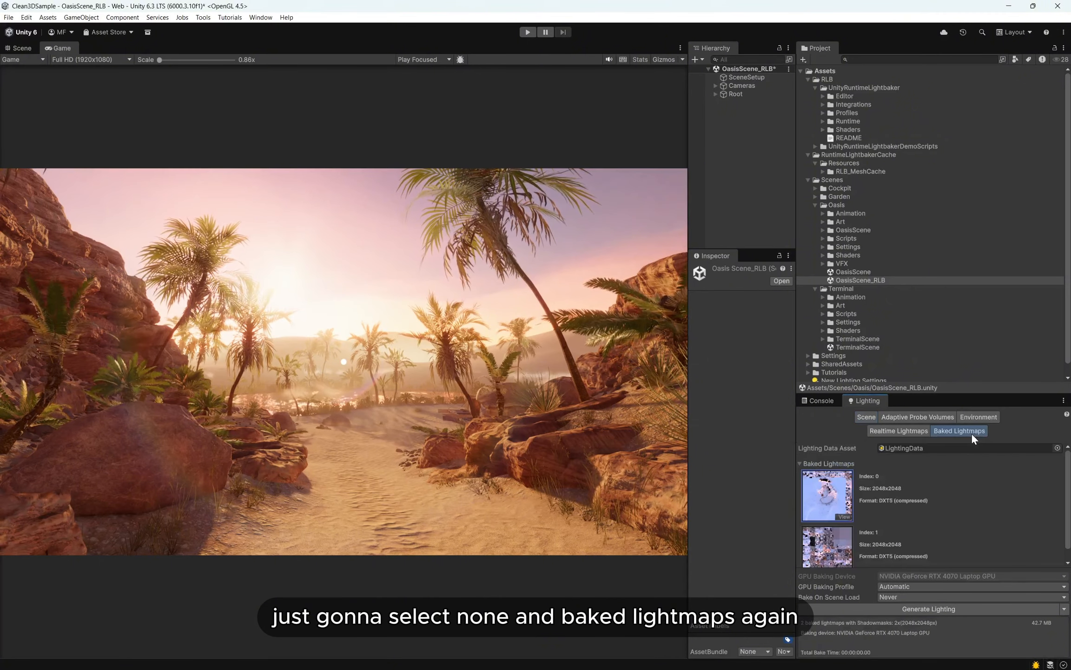
click(1057, 448)
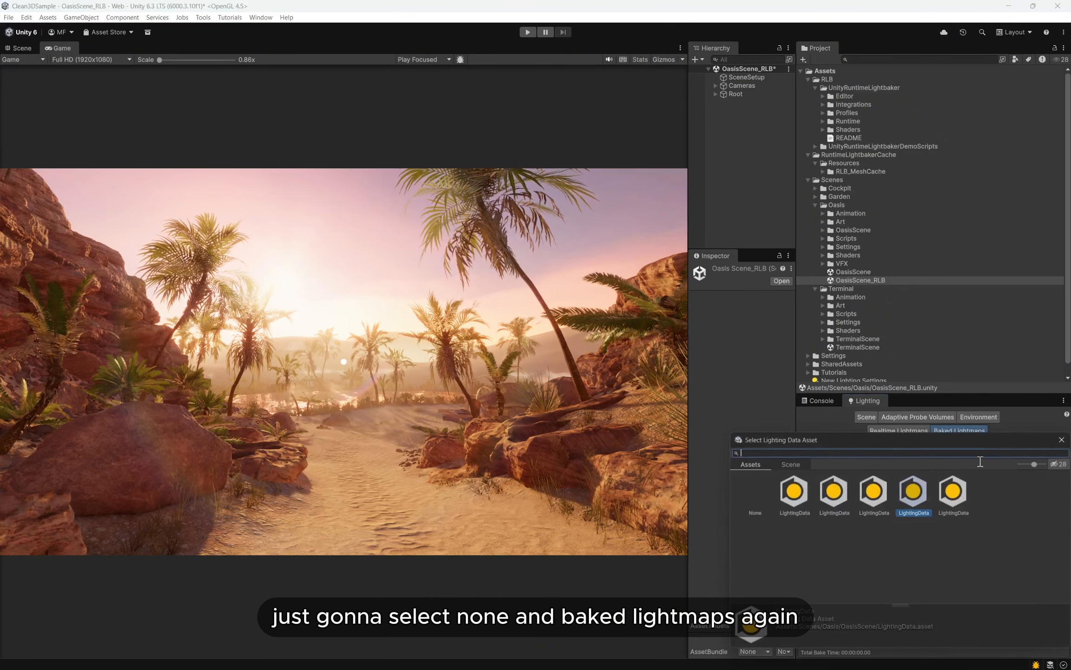
double_click(758, 491)
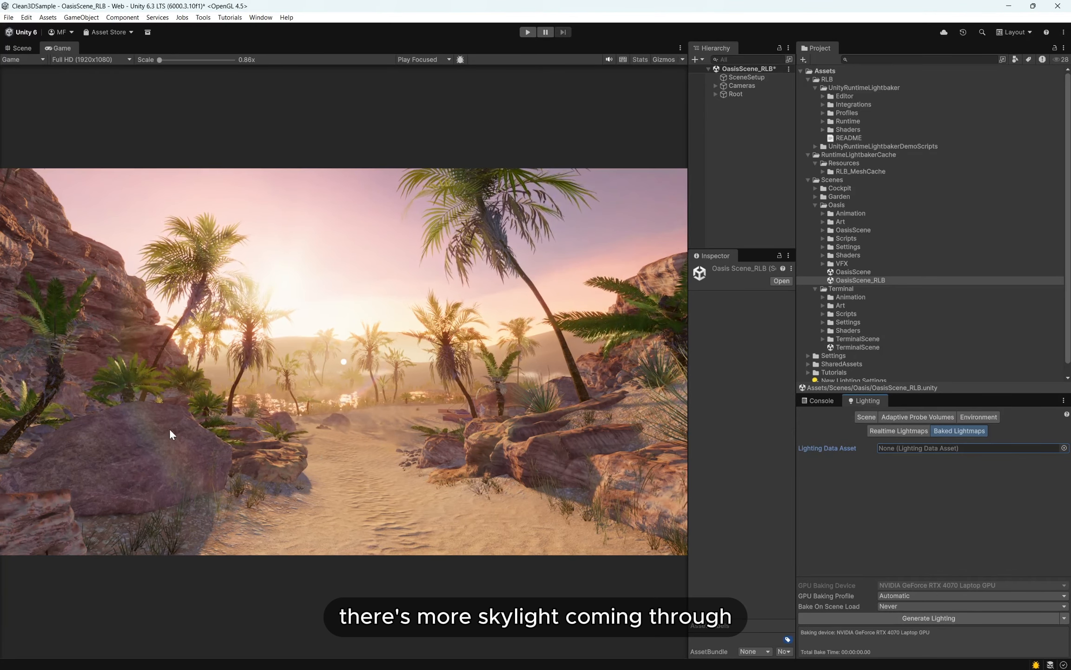
key(ctrl+s)
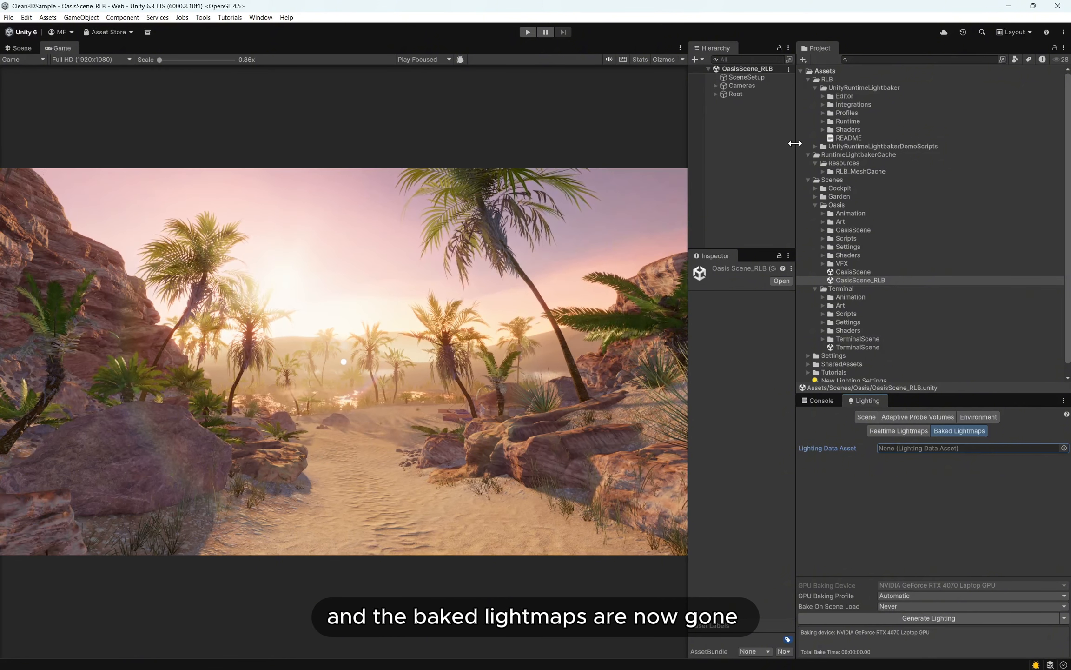
- Run the Runtime Lightbaker tool's Configure Project For Runtime Lightmaps command
drag(796, 136, 864, 145)
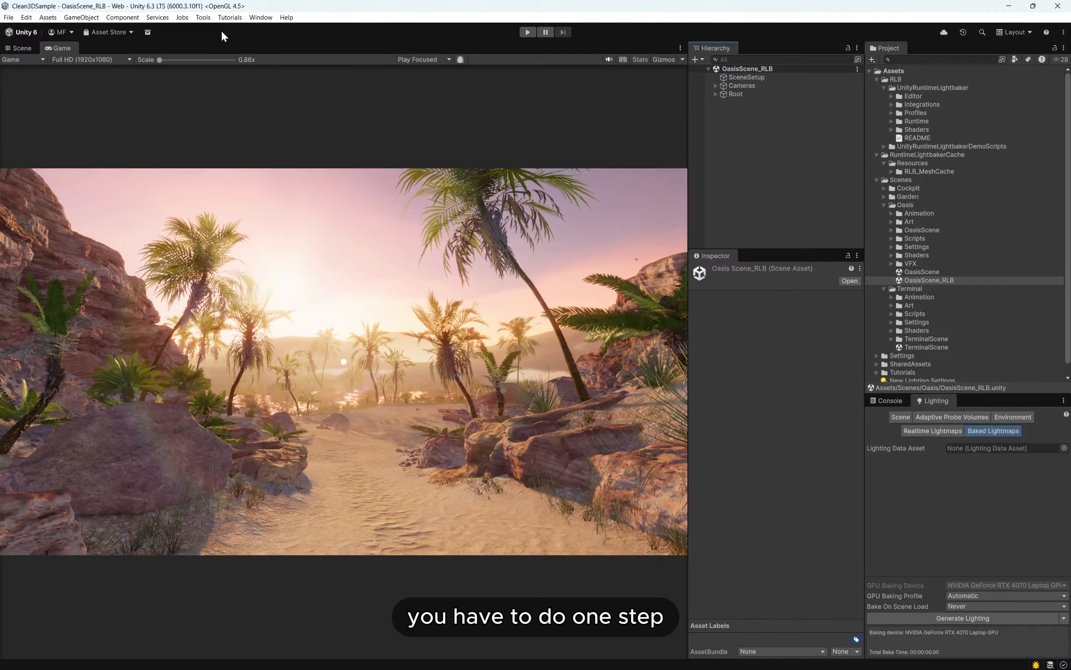
click(203, 17)
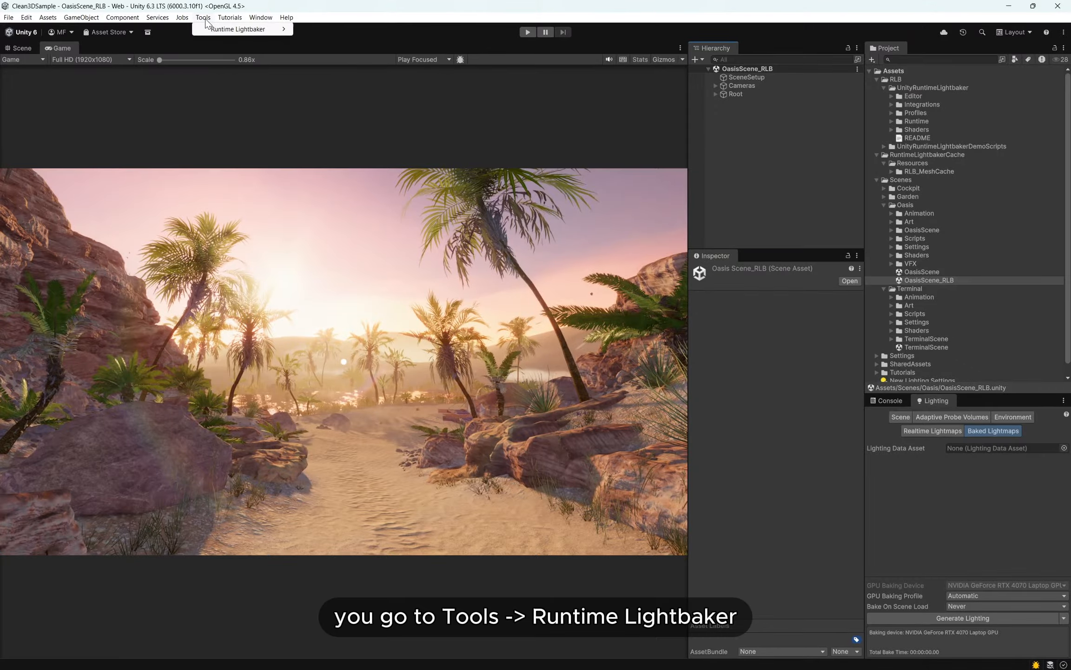
mouse_move(251, 29)
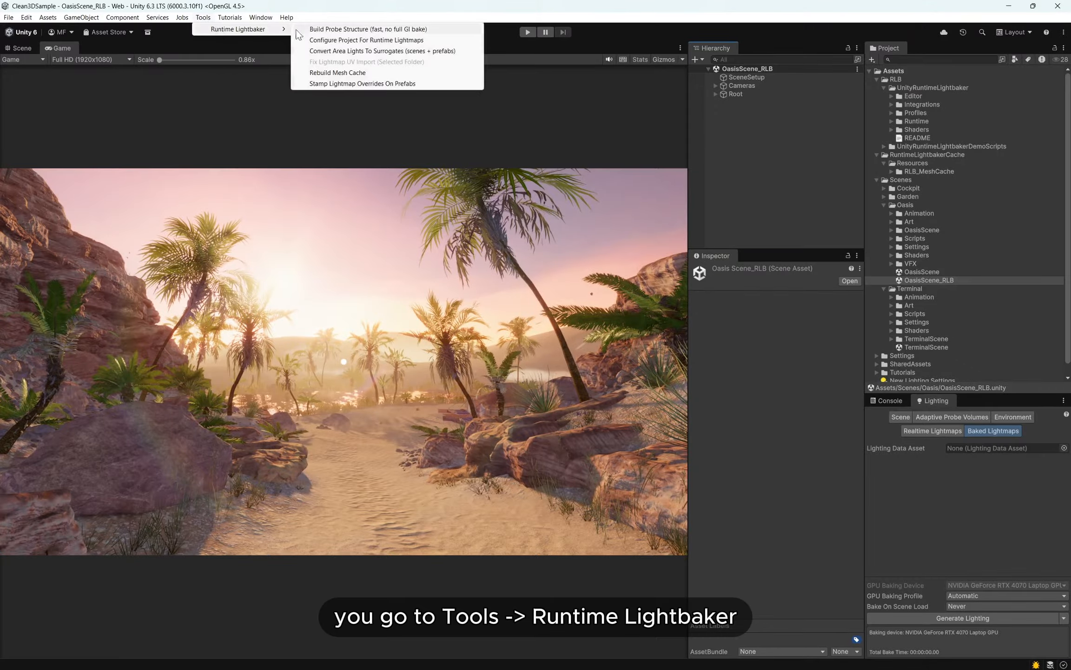
click(325, 42)
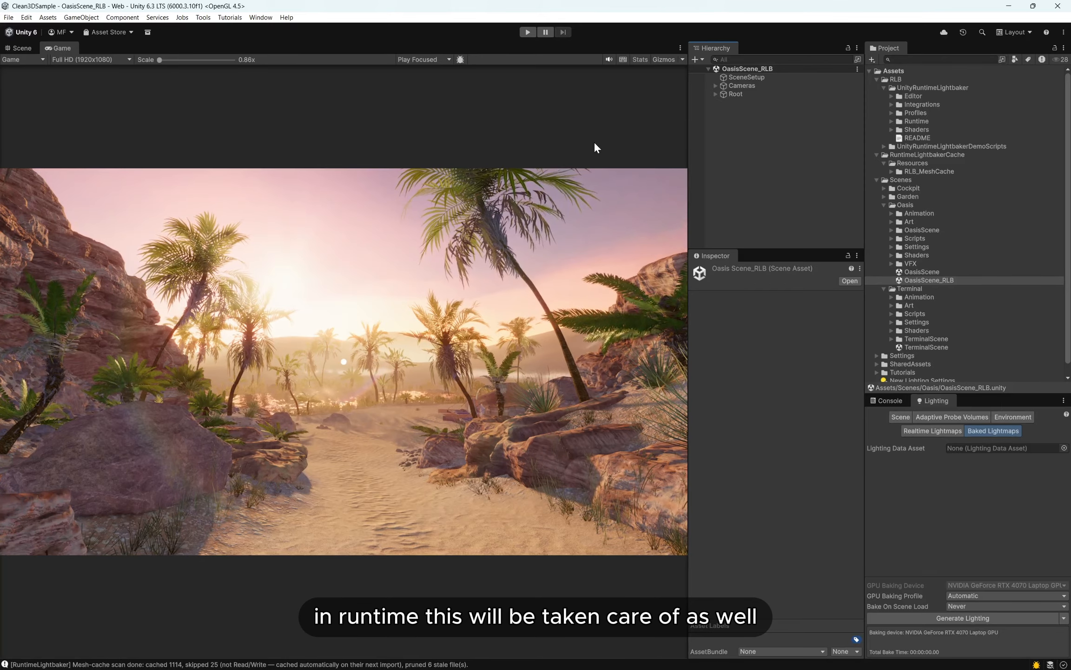
- Add a Bake Orchestrator component to the Root object
click(729, 94)
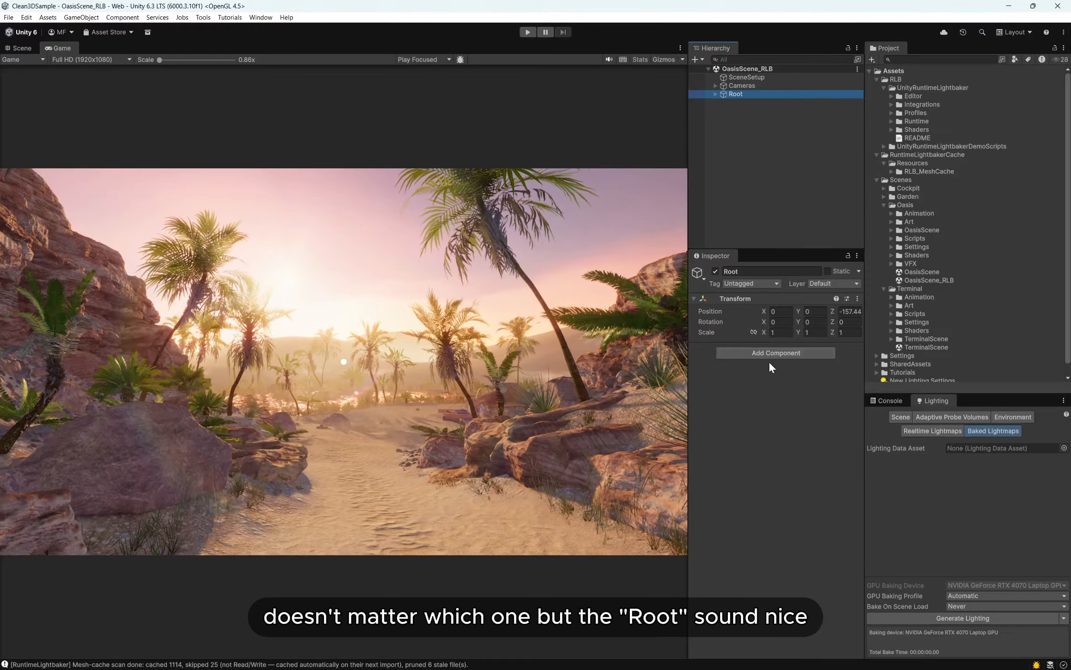
click(757, 352)
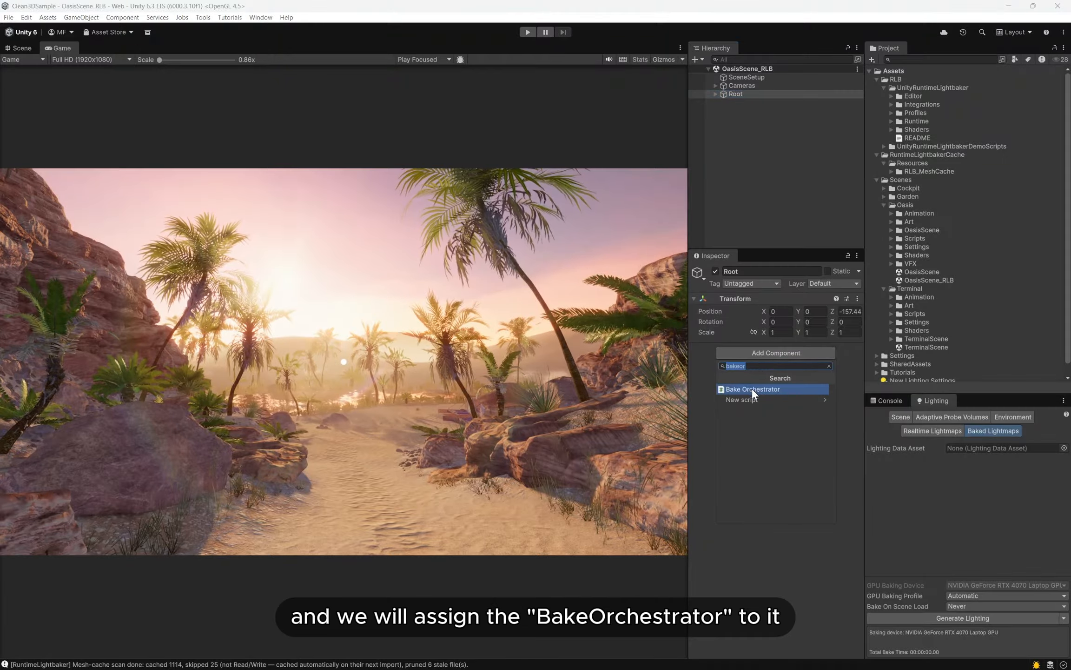
click(740, 389)
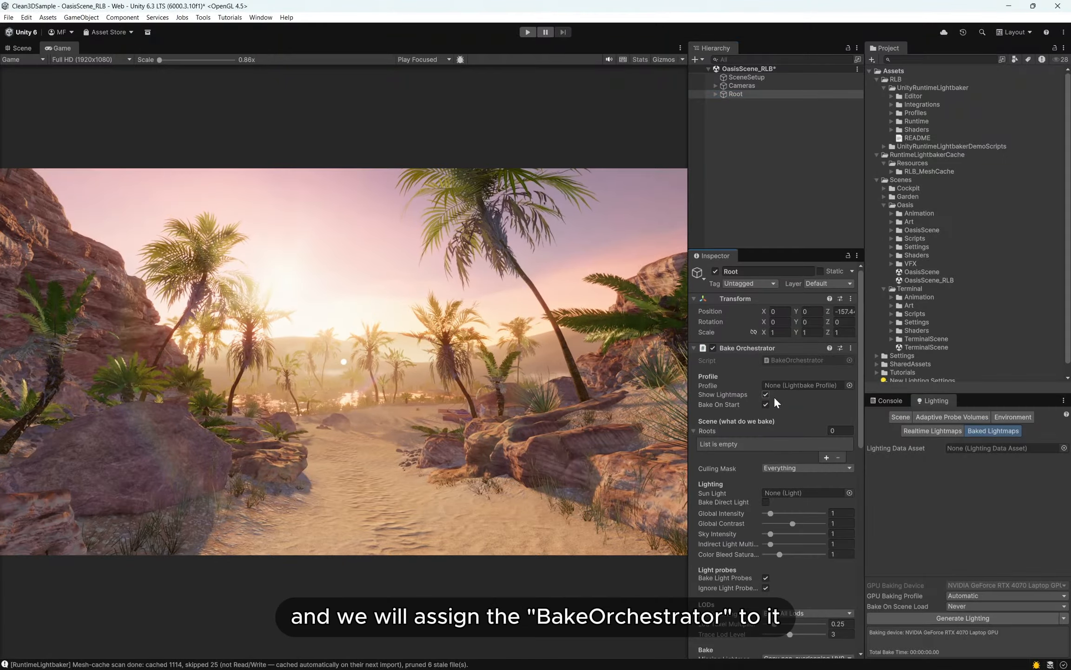
- Assign the "3 - LQ - LoadingScreen - basline only" profile from the Profiles folder to the Bake Orchestrator
scroll(765, 411, down, 3)
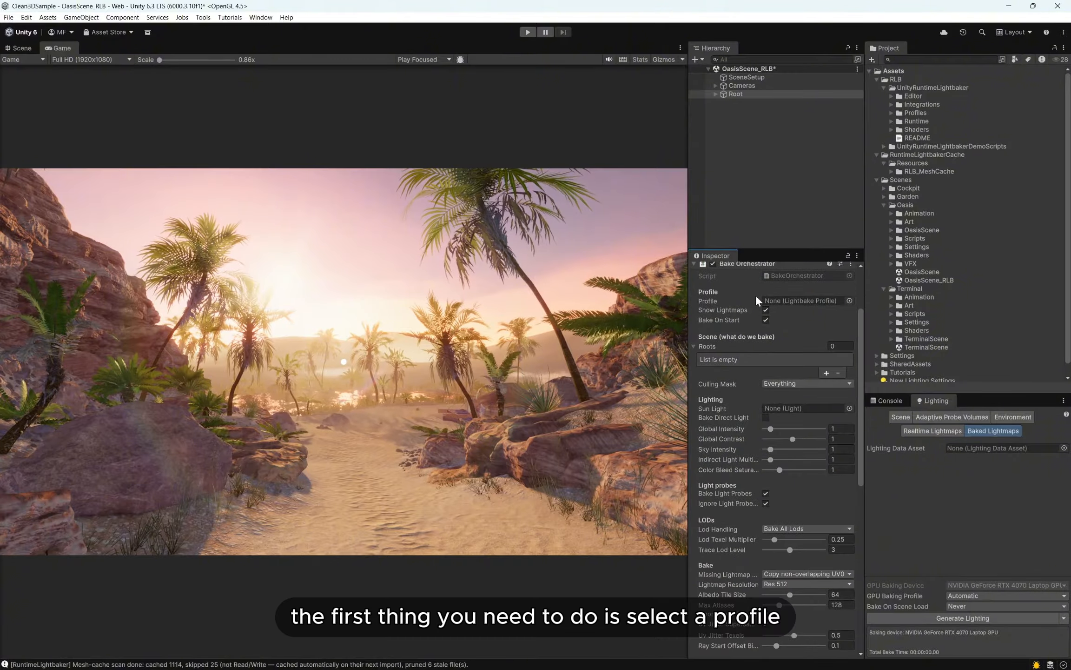
click(848, 301)
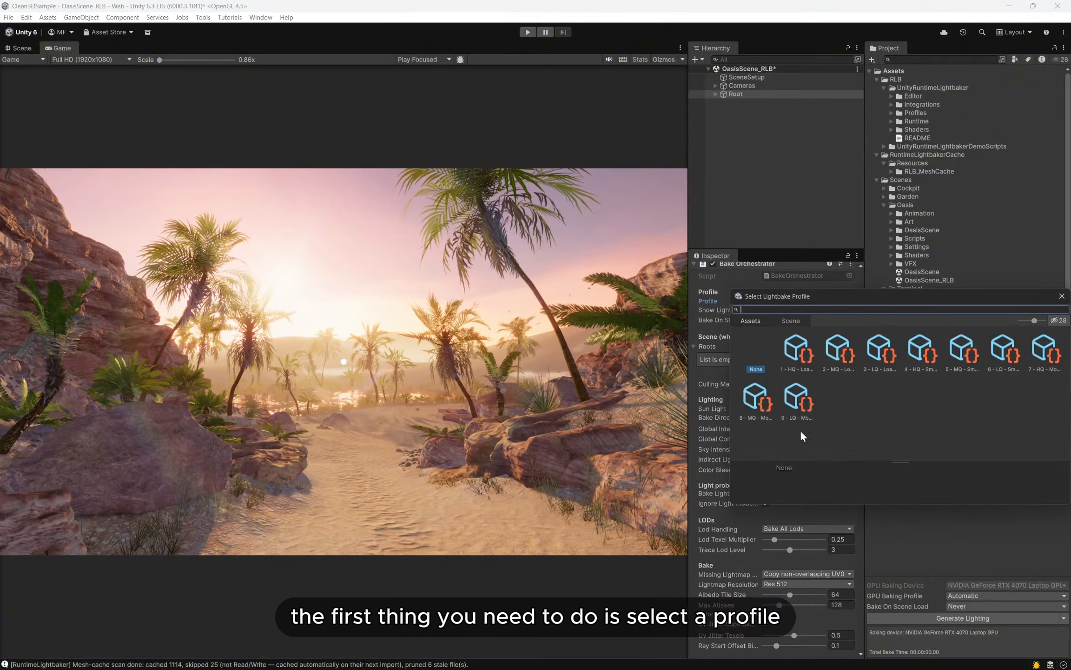
click(1061, 297)
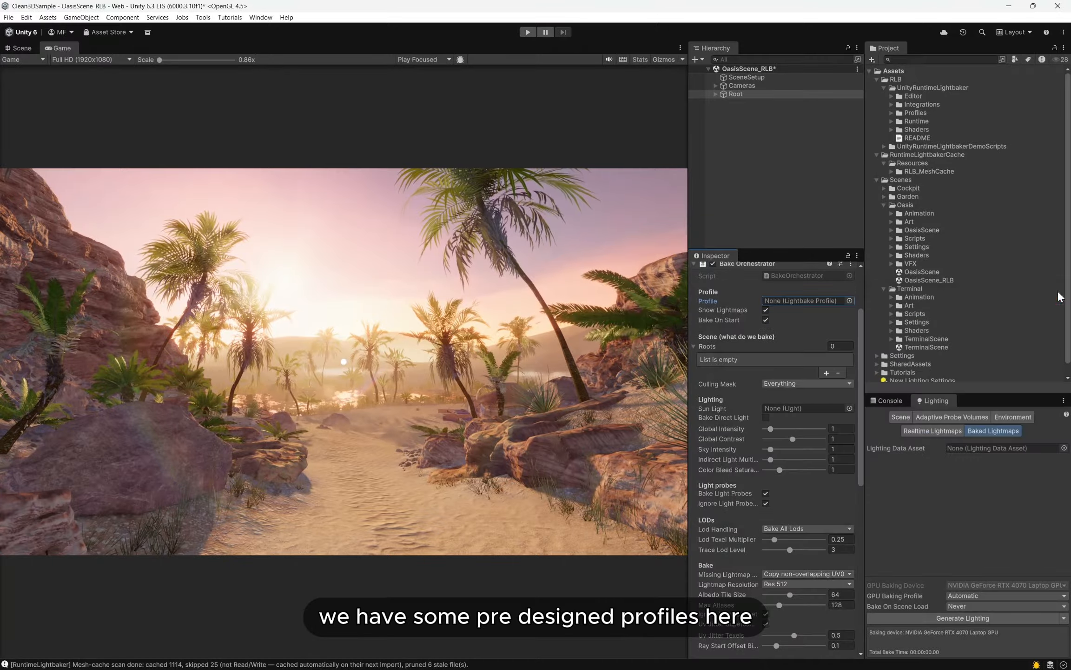
click(892, 113)
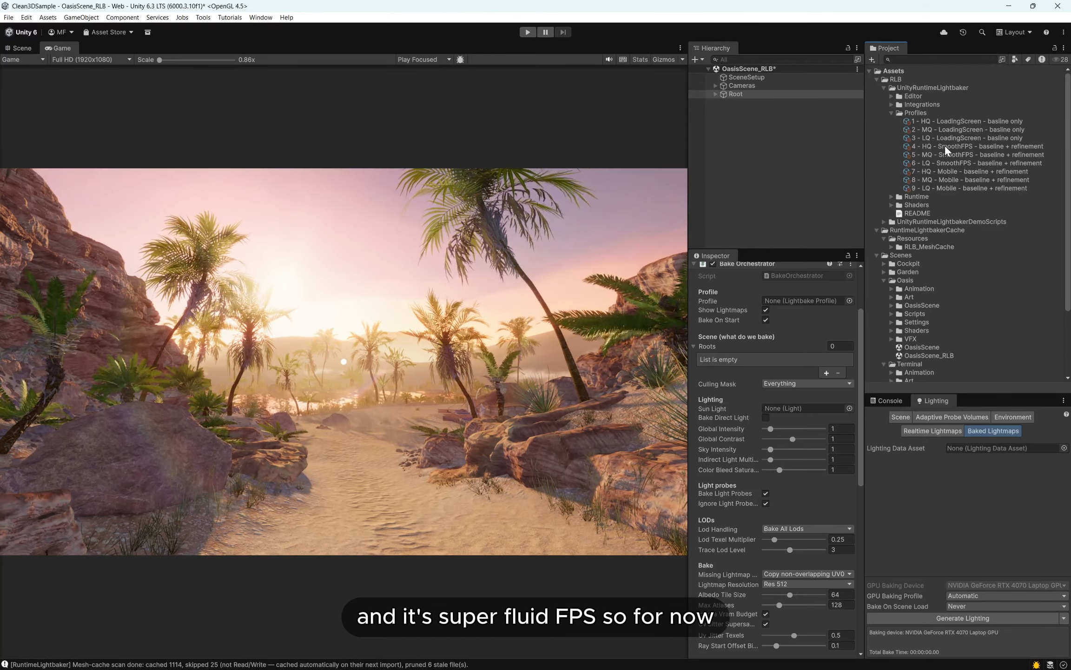
drag(946, 137, 788, 299)
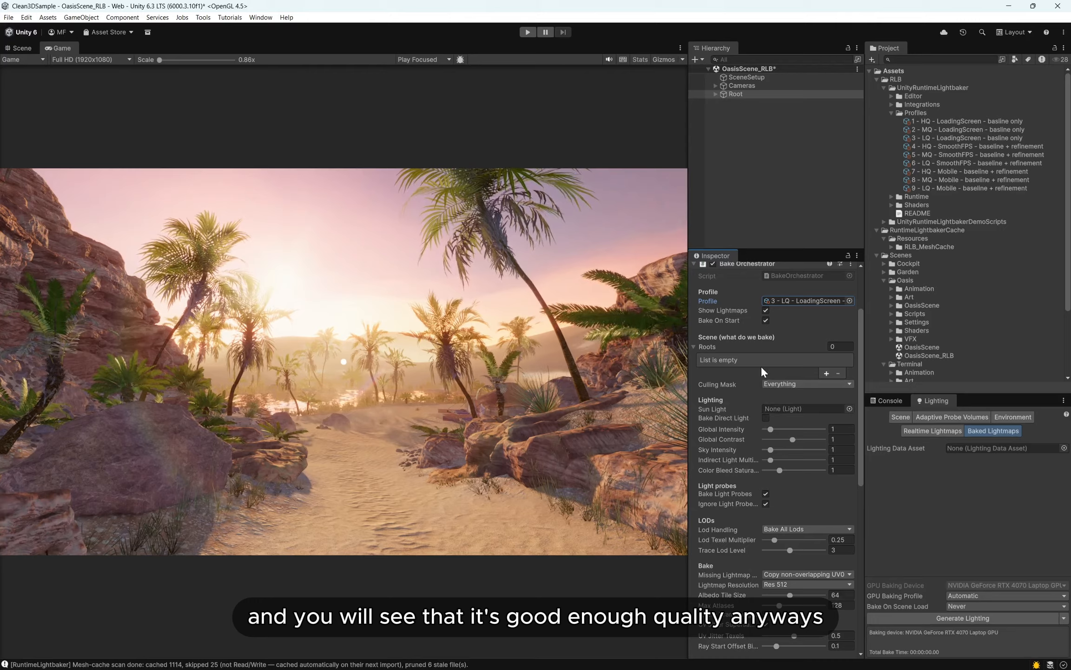
- Add the Tent, Terrain, Lighting and Teleport children of Root to the Bake Orchestrator's Roots list
click(716, 94)
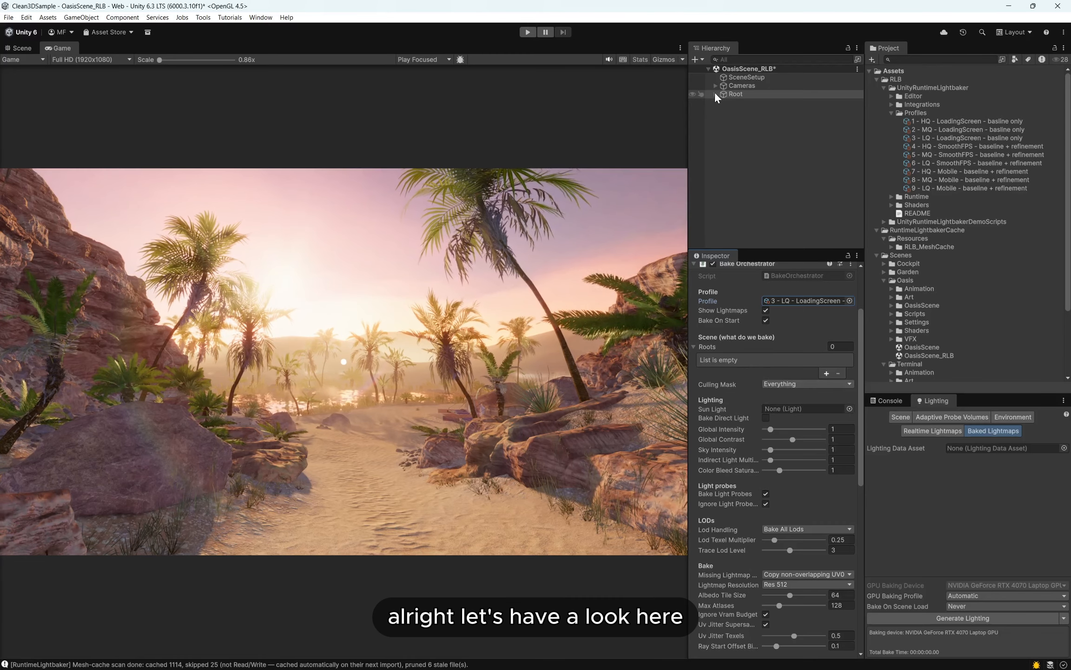
click(719, 94)
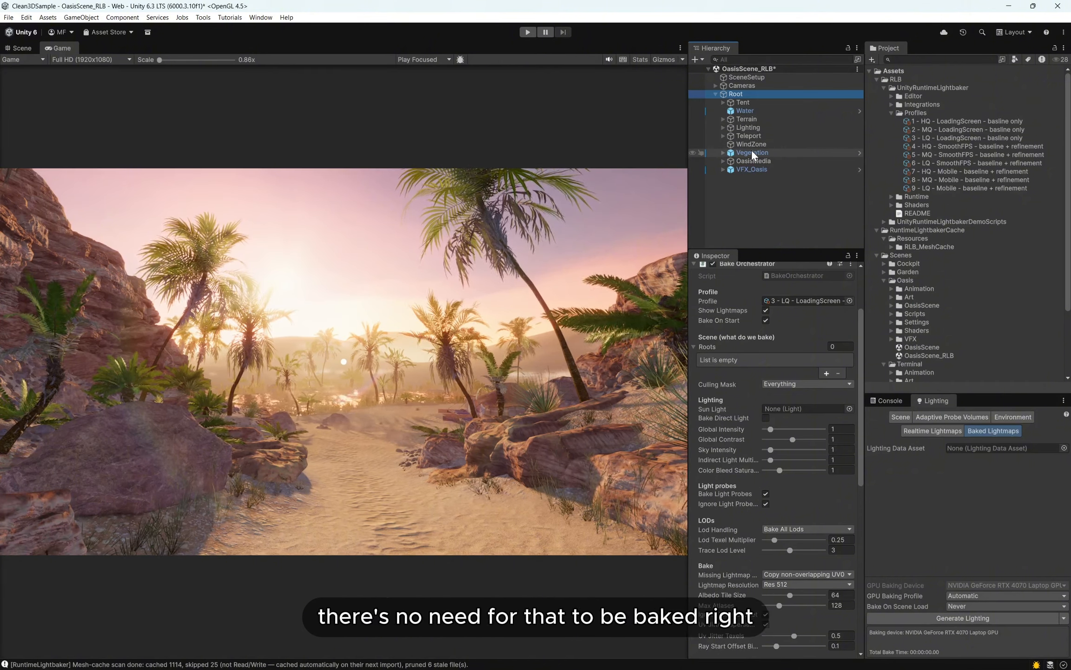
drag(742, 109, 762, 352)
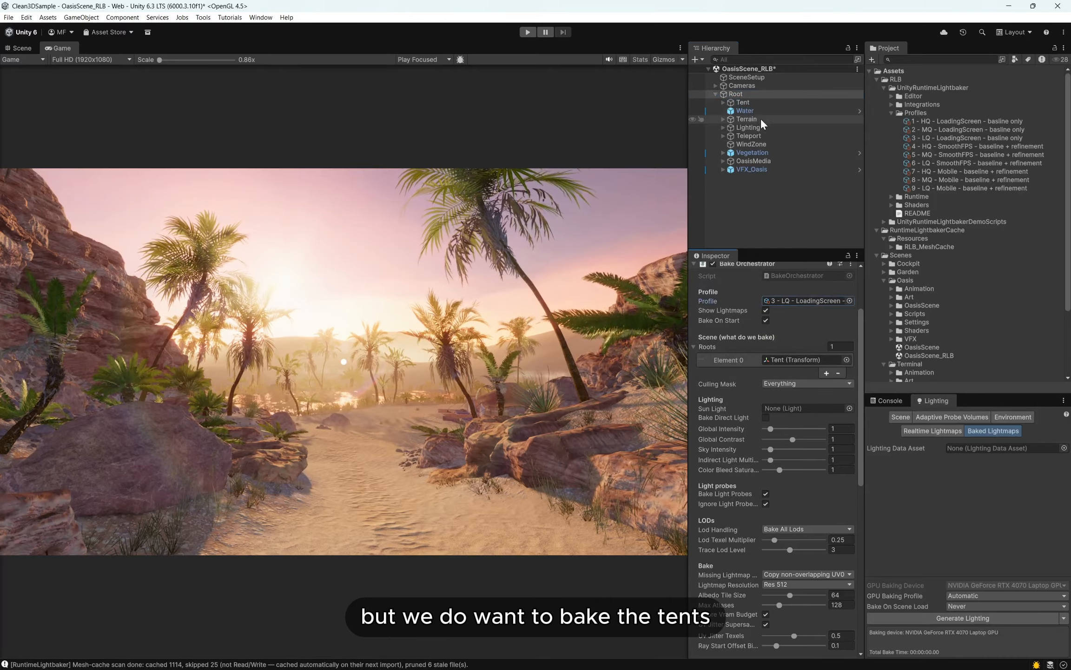
drag(761, 120, 744, 356)
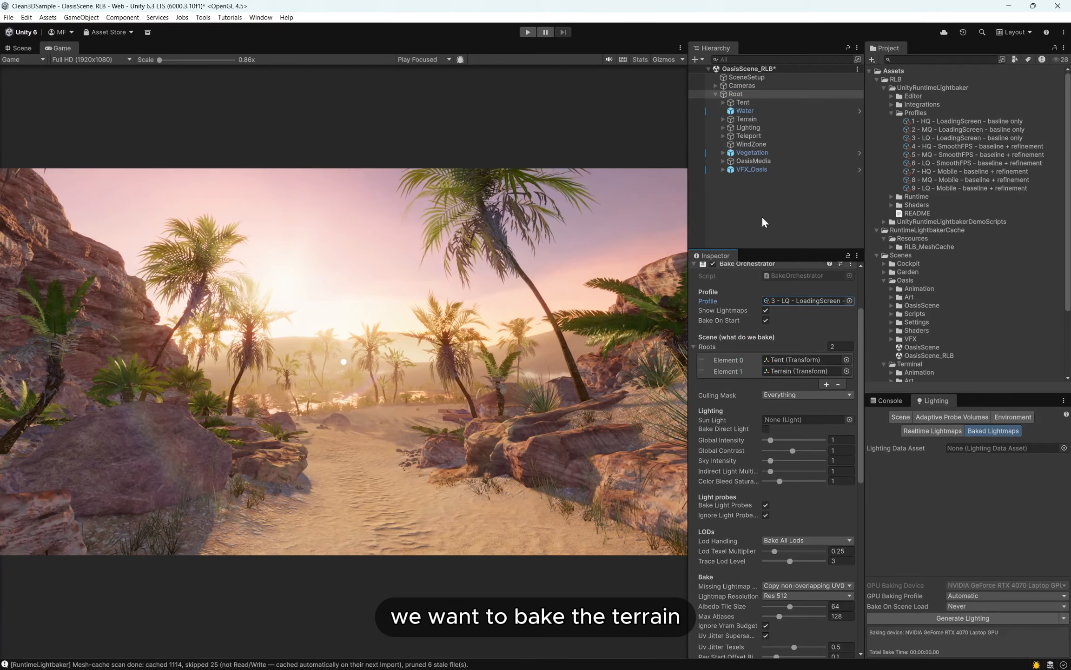
drag(744, 131, 755, 355)
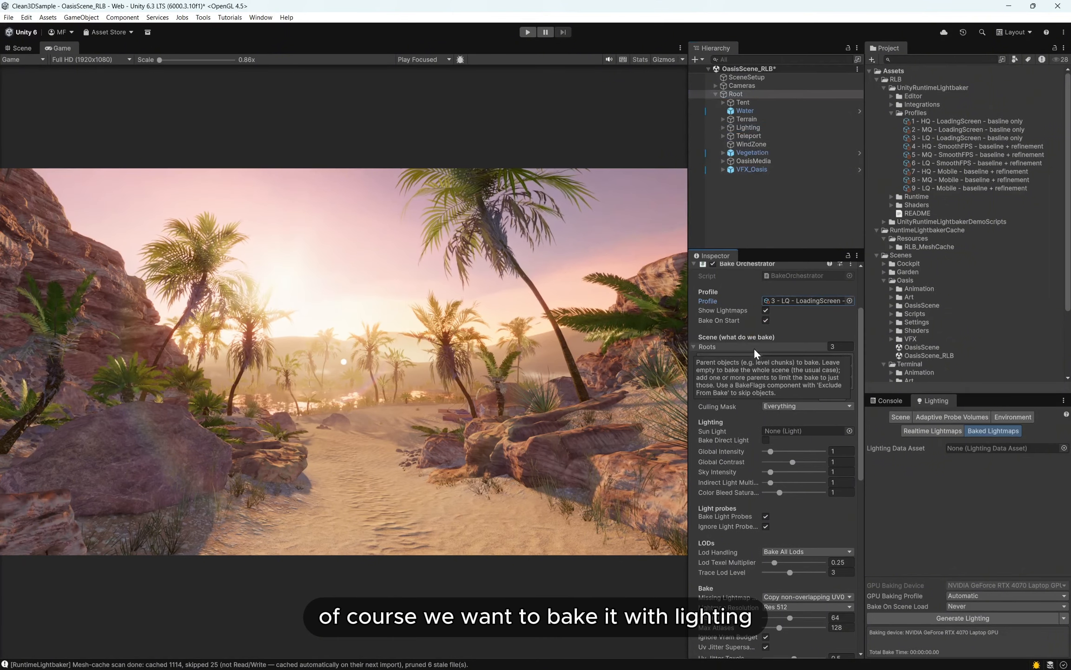
click(722, 128)
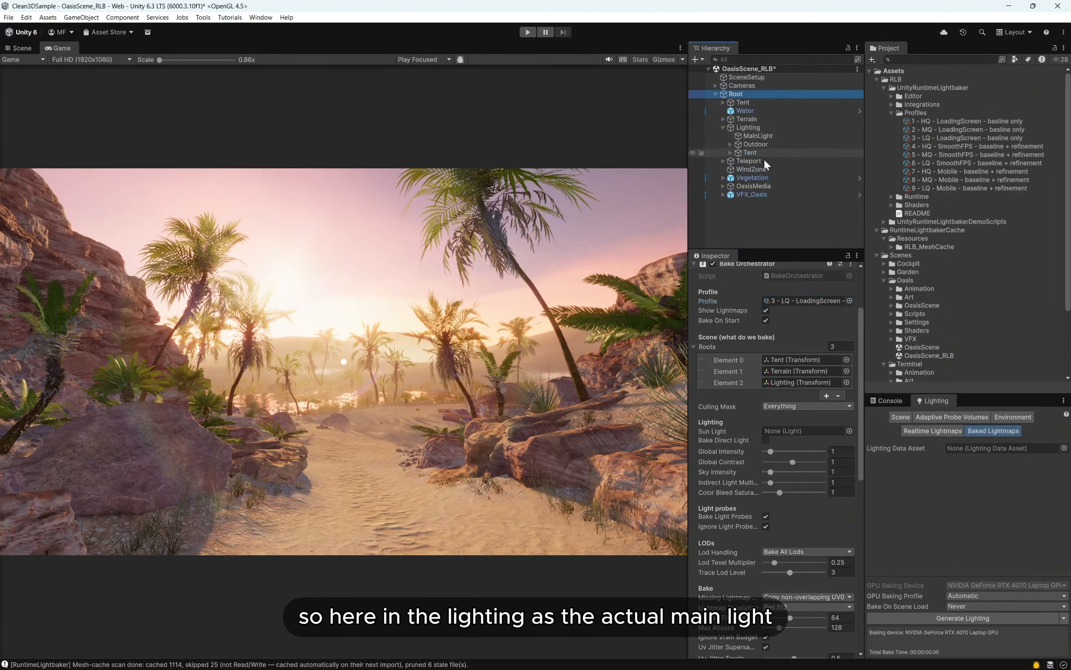
click(724, 127)
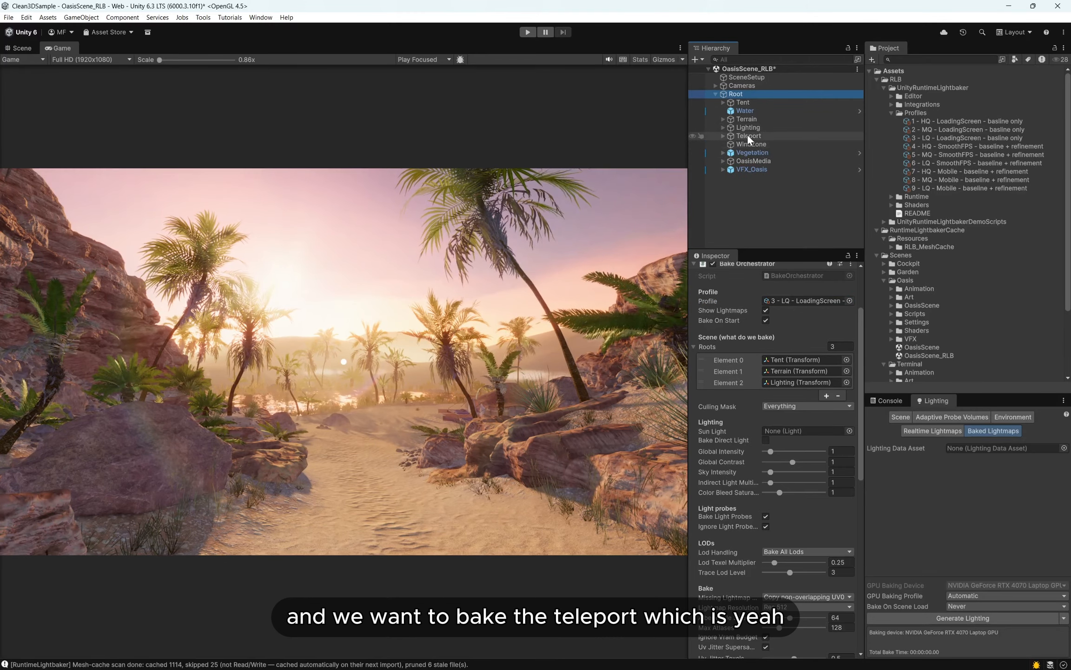
drag(748, 137, 767, 350)
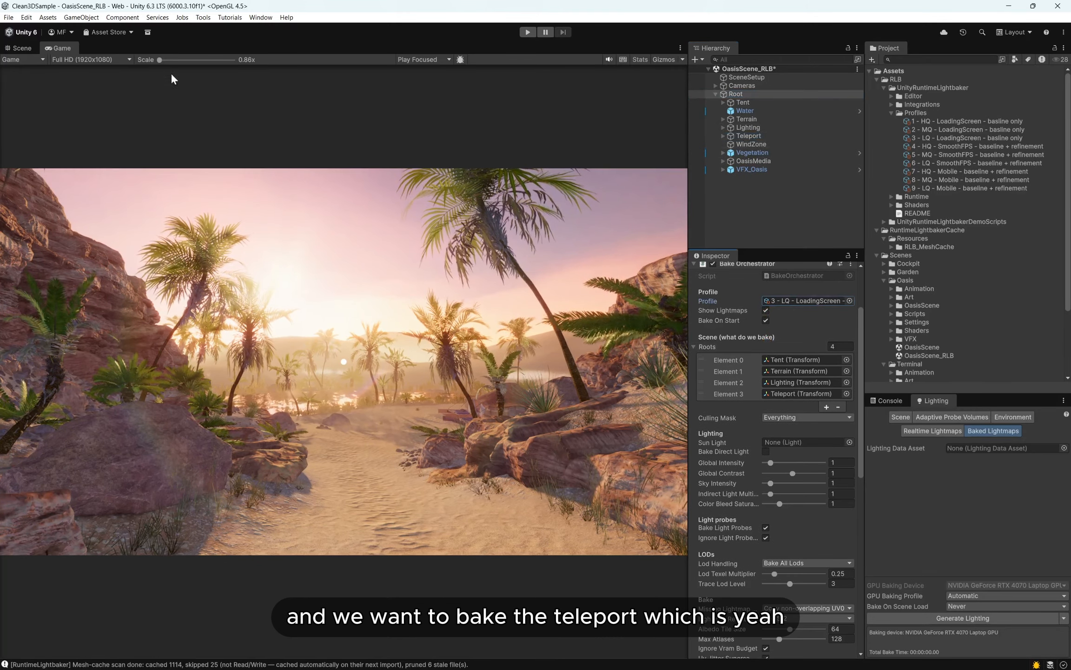
- Select the stone teleporter platform in the Scene view and frame it for inspection
click(6, 50)
right_drag(353, 206, 269, 411)
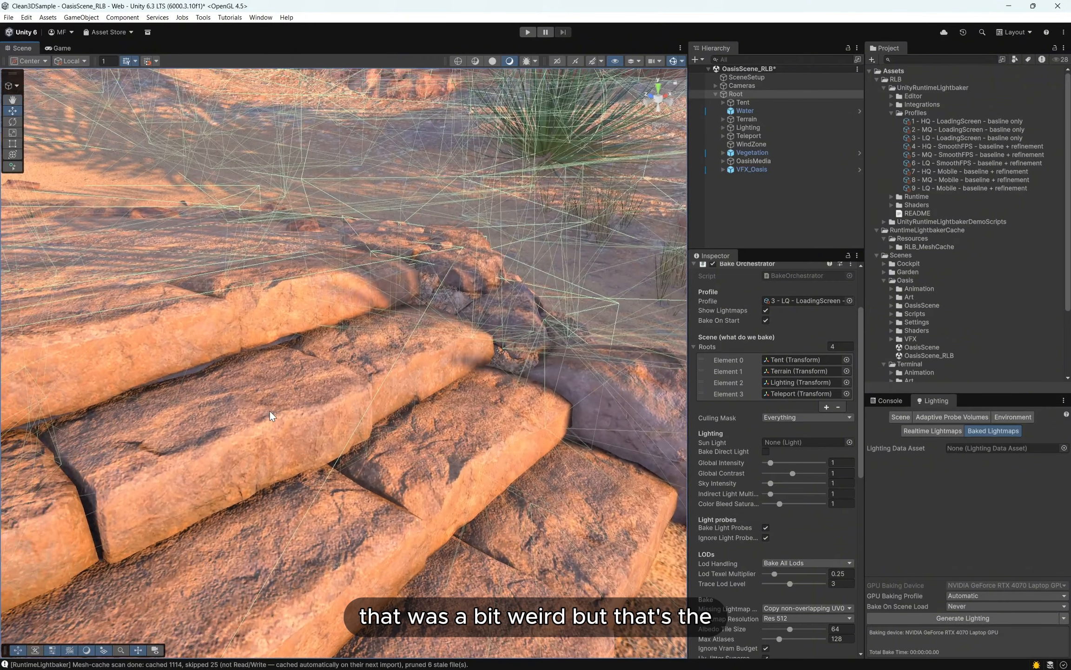
click(270, 416)
key(f)
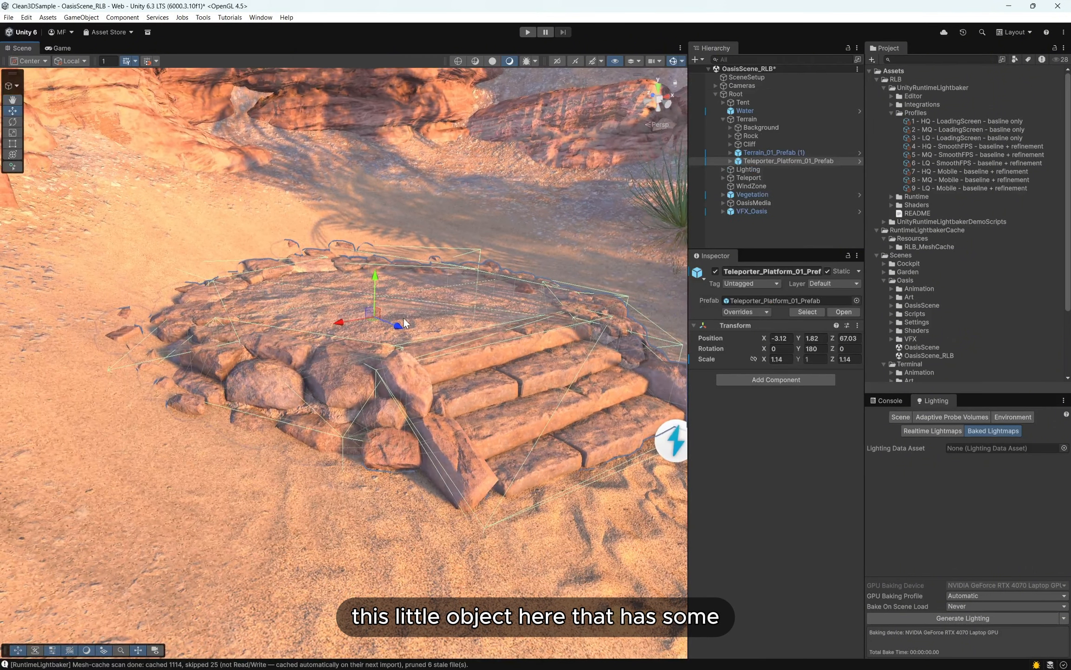
- Review the Root object's Bake Orchestrator settings, including its Roots, Sun Light, light probe, LOD and bake options, with the Game view shown
right_drag(403, 323, 489, 321)
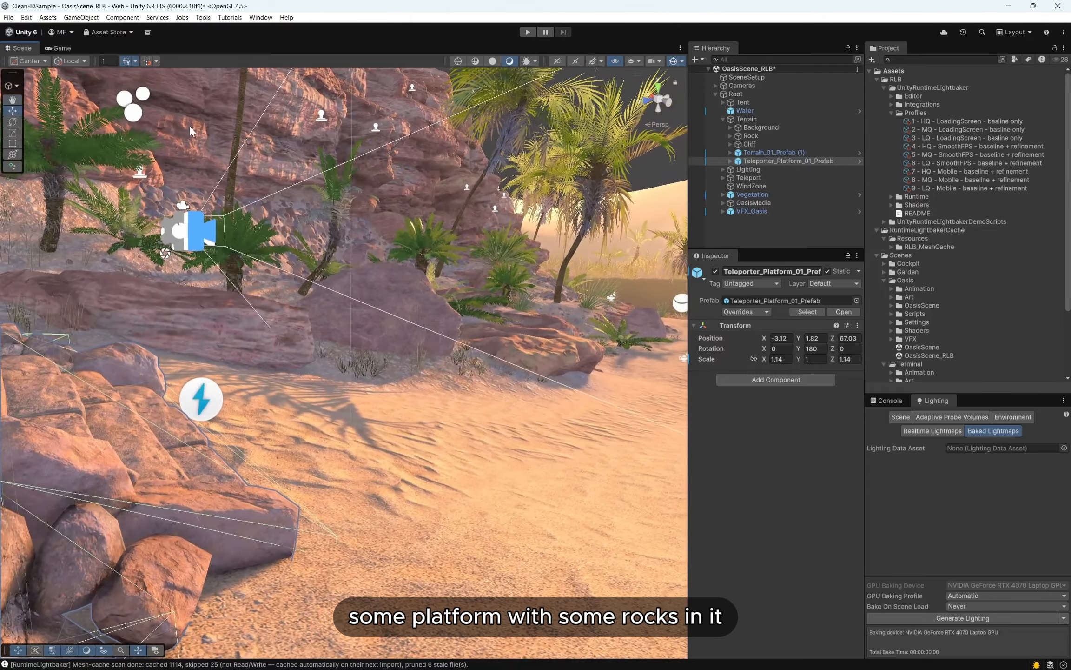
click(59, 48)
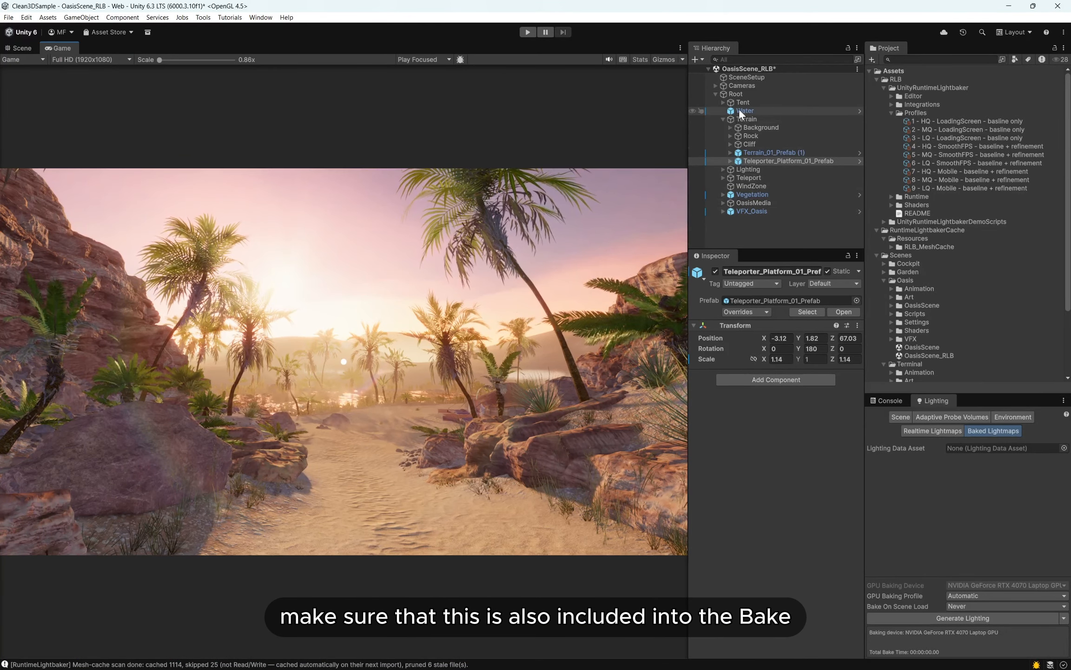
click(740, 95)
scroll(774, 417, down, 5)
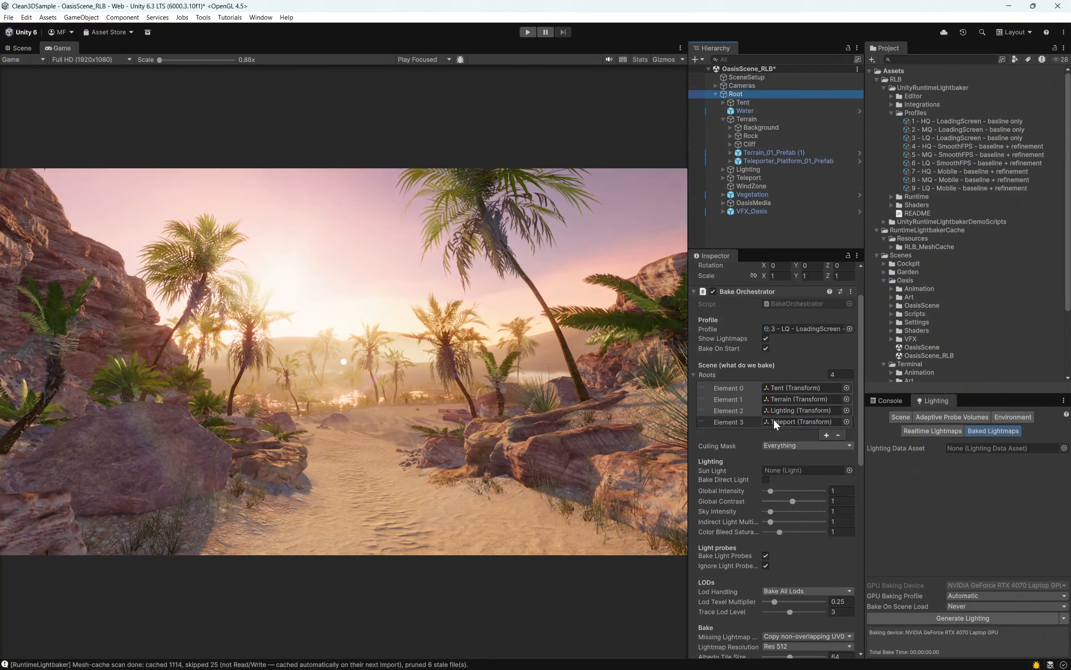
scroll(774, 418, down, 2)
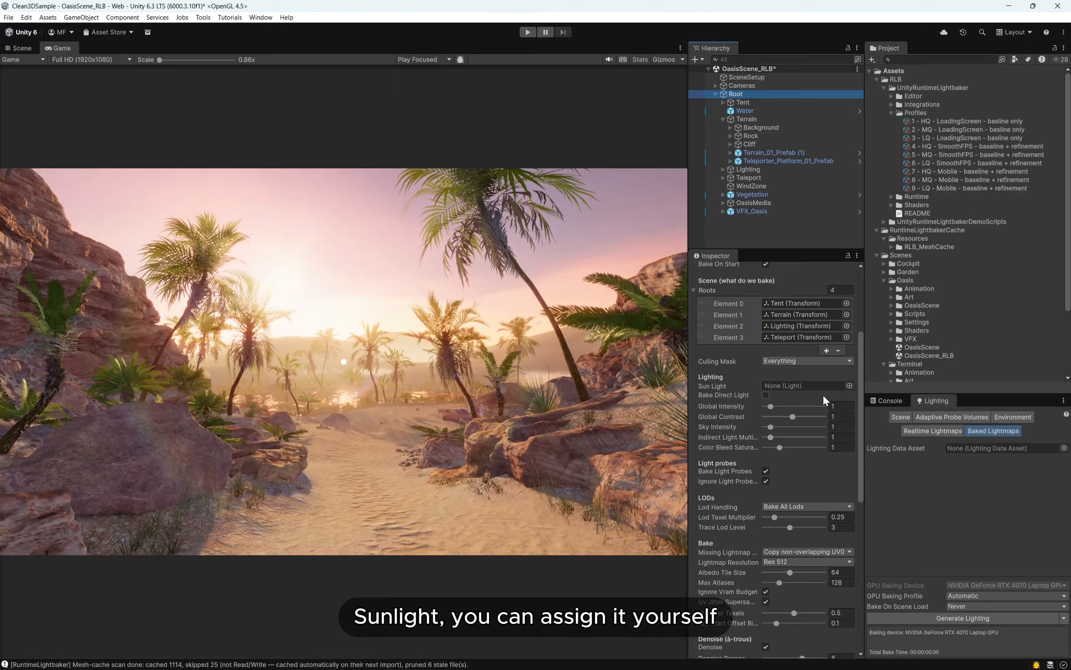
mouse_move(718, 390)
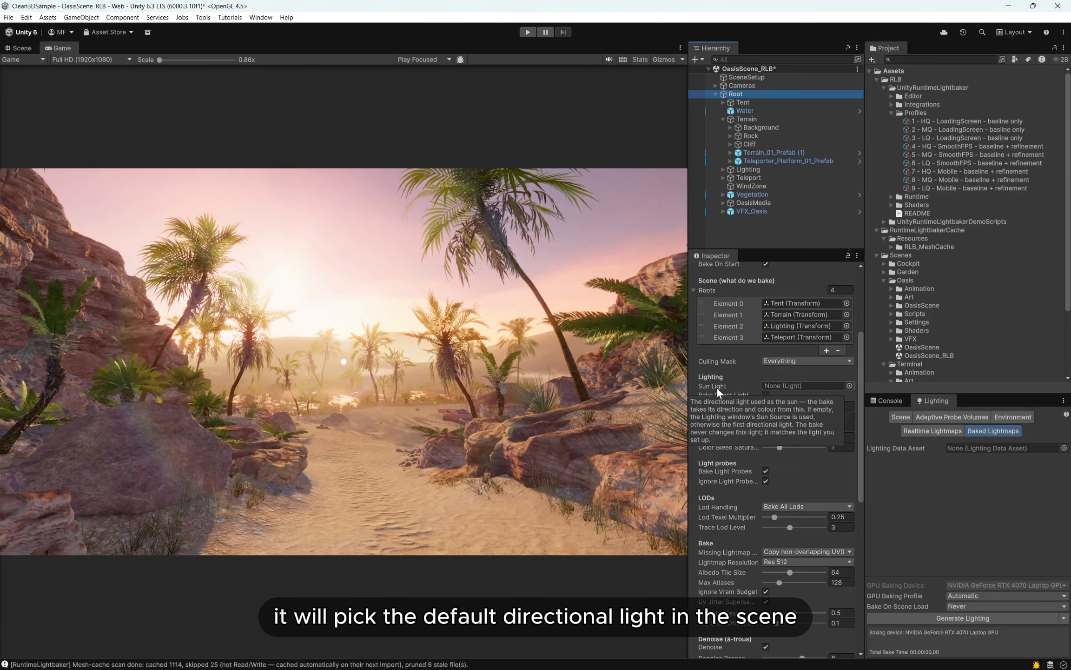
scroll(797, 388, down, 3)
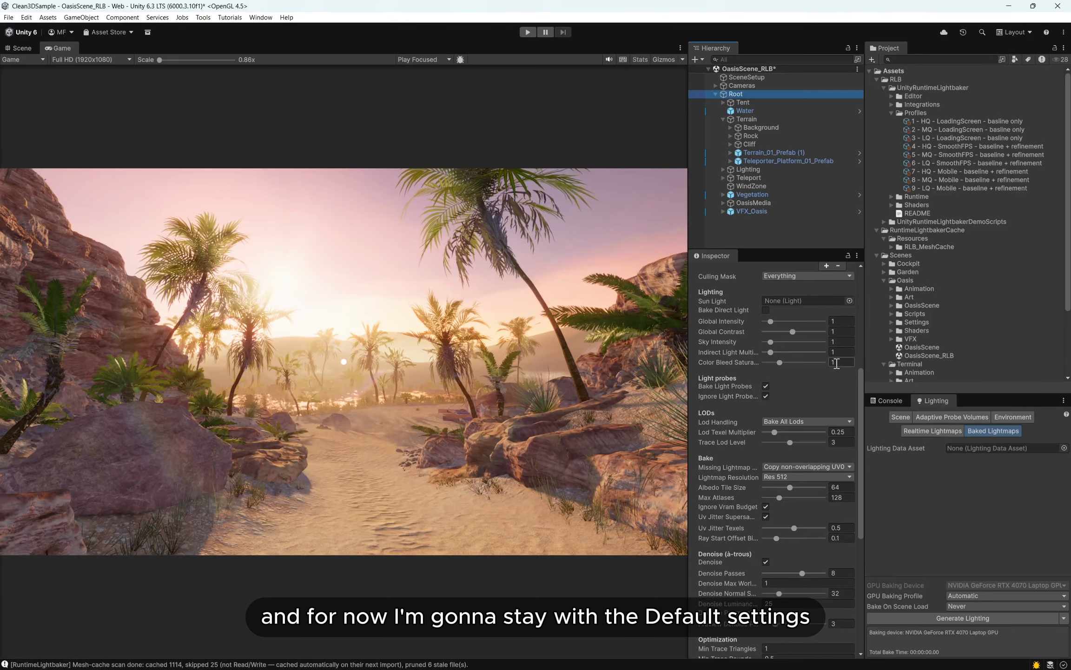
scroll(794, 480, up, 2)
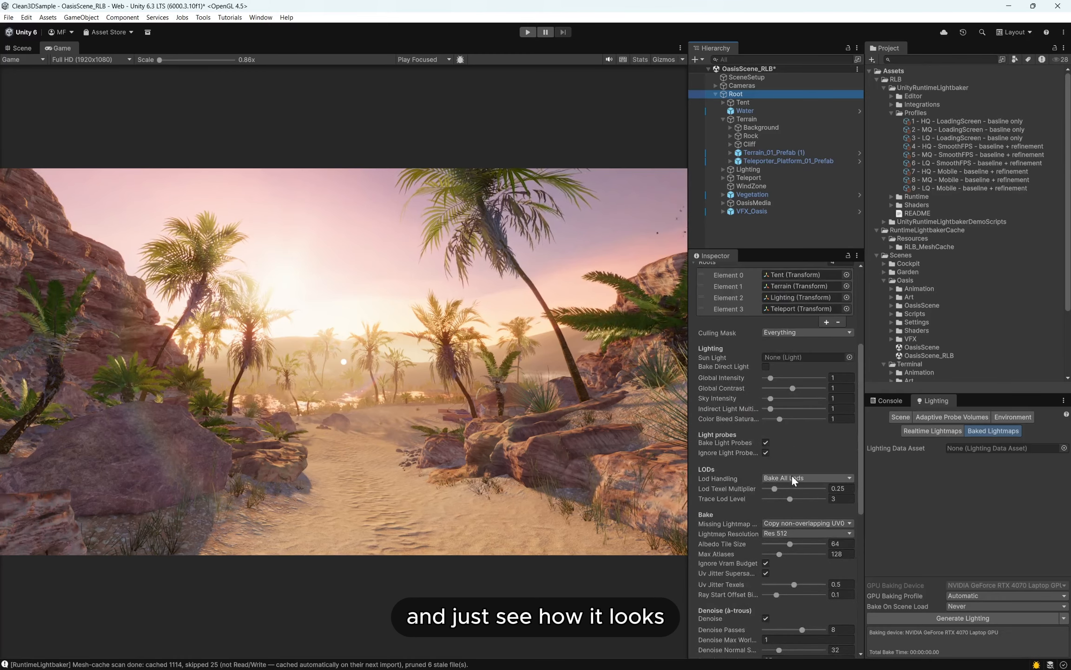
scroll(785, 465, up, 2)
- Save the scene and enter Play mode to run the bake with the Console shown
key(ctrl+s)
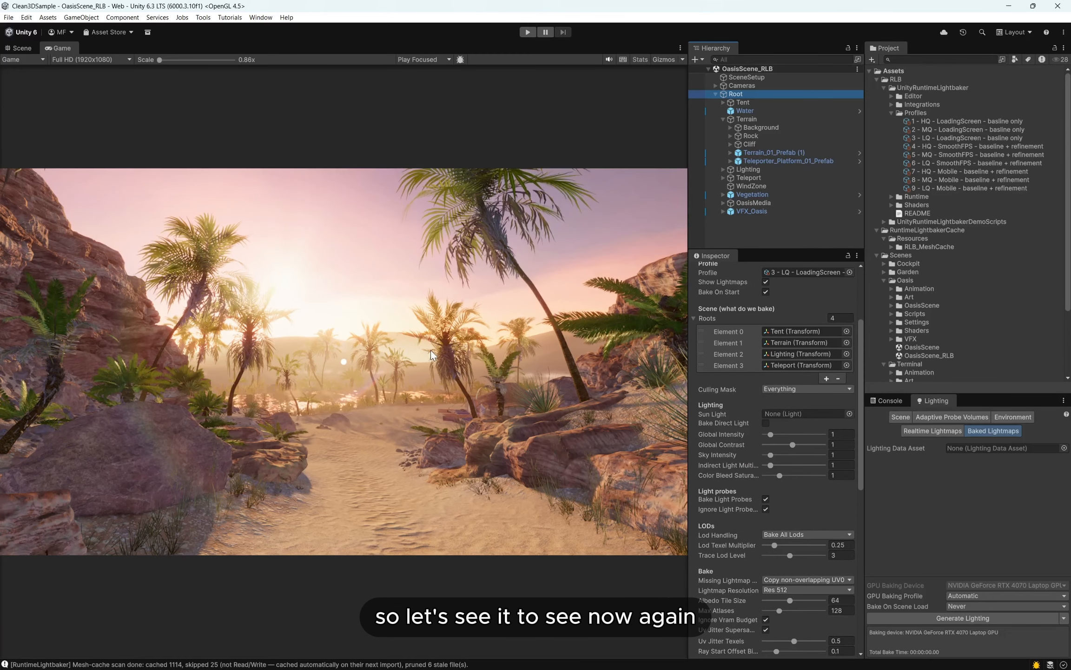
click(815, 273)
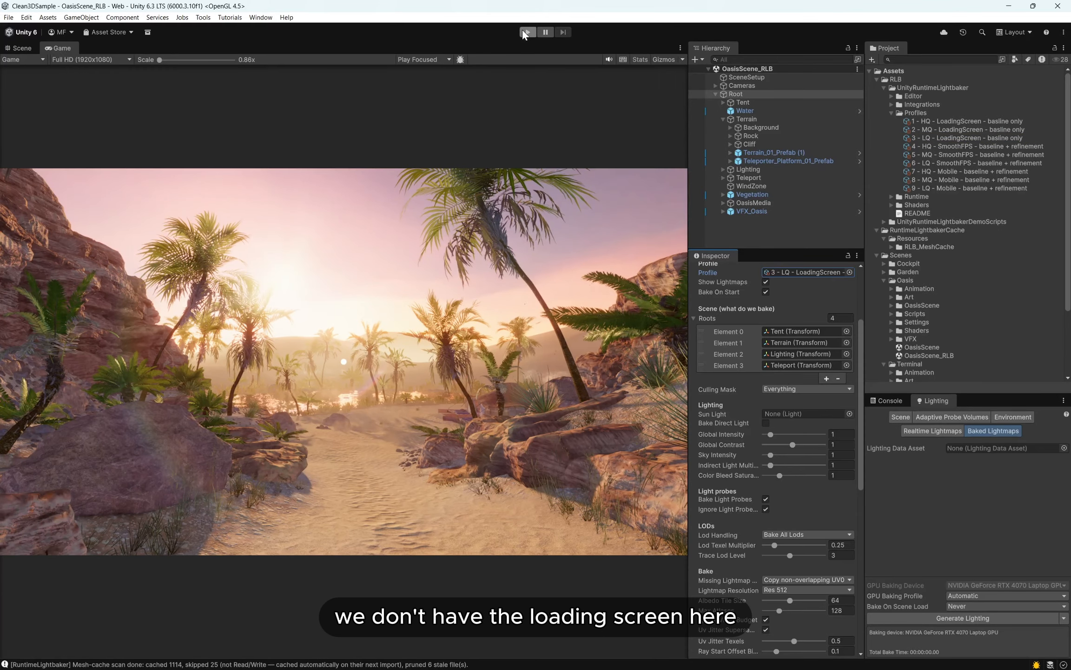
click(888, 401)
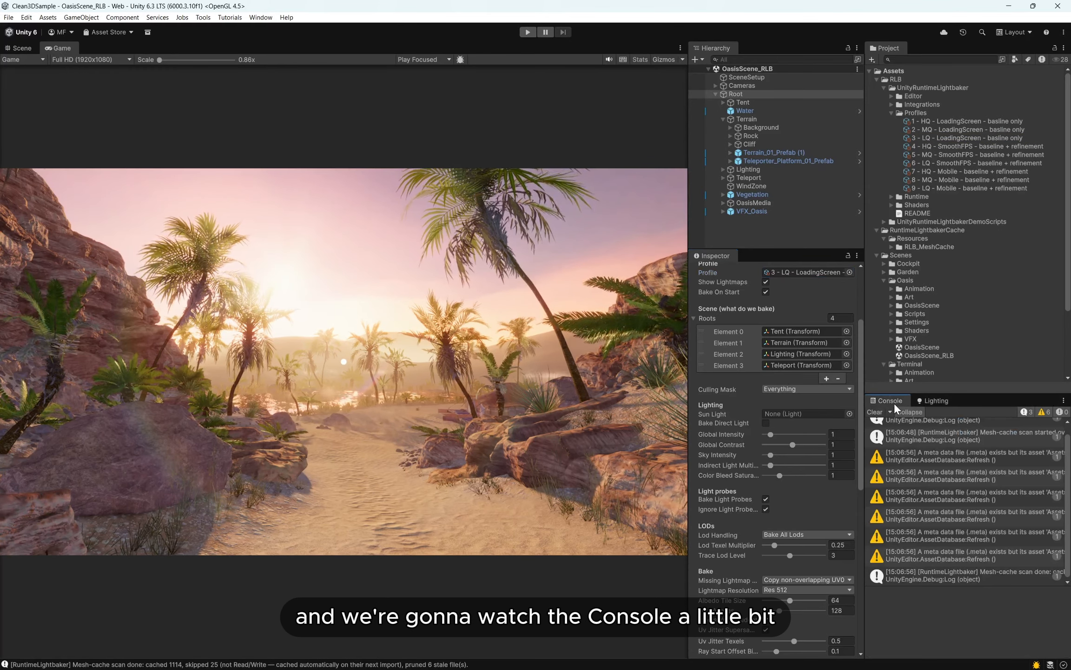
drag(866, 363, 836, 363)
click(528, 32)
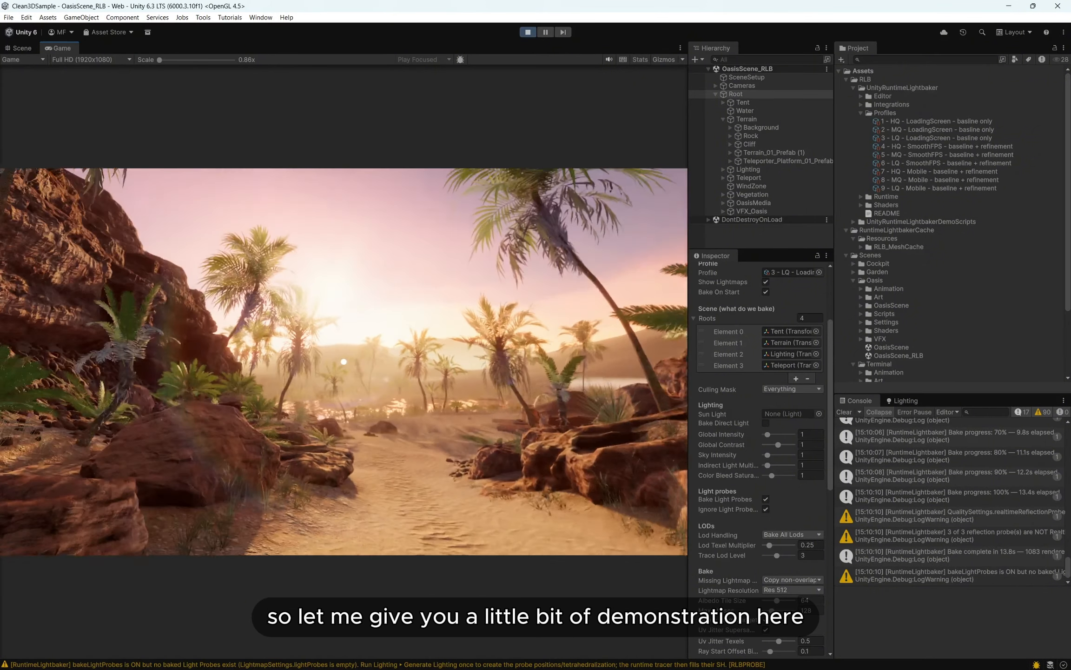
- Walk to the rock formation behind the palms and toggle Show Lightmaps repeatedly to compare its lighting with and without the bake
key(w)
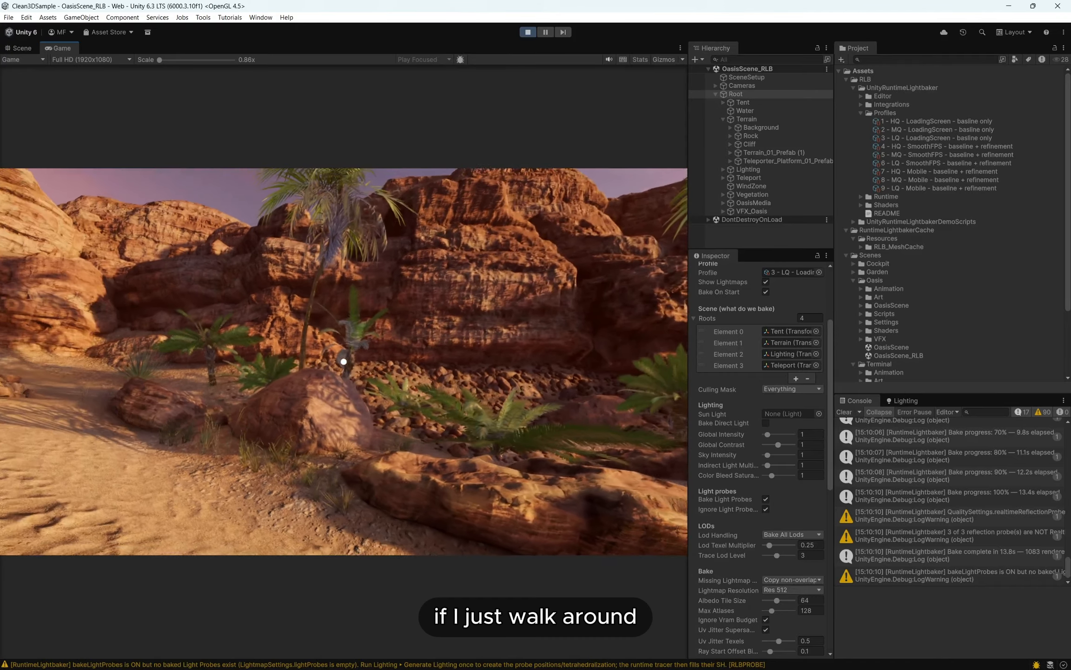
key(a)
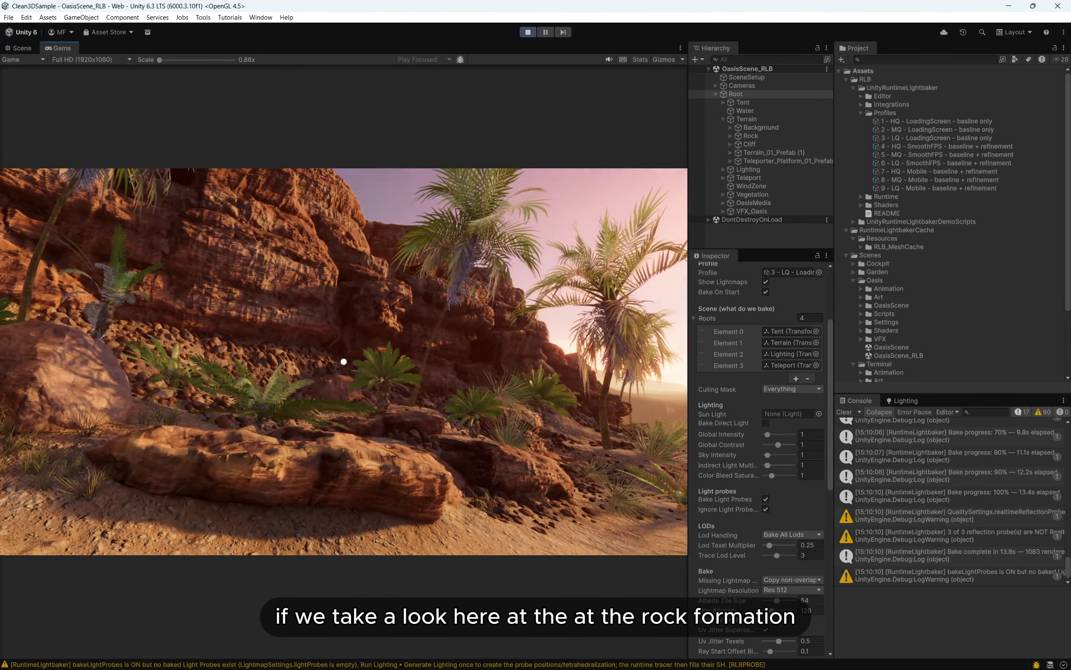
key(Escape)
scroll(743, 354, up, 3)
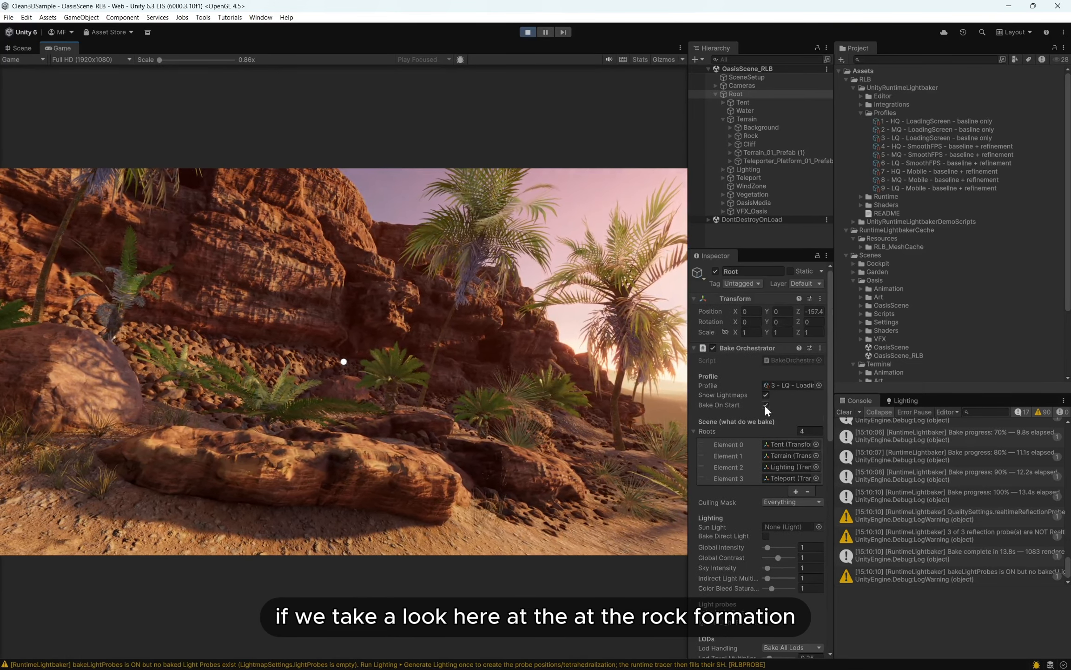
click(765, 394)
click(763, 394)
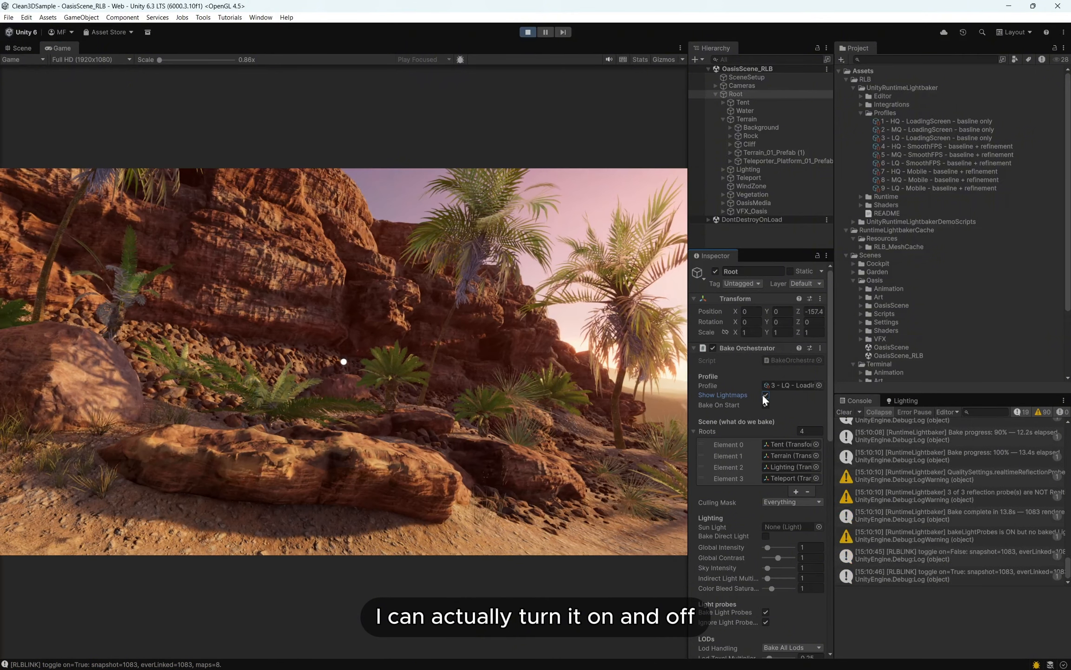
click(763, 394)
click(763, 394)
click(763, 394)
click(763, 394)
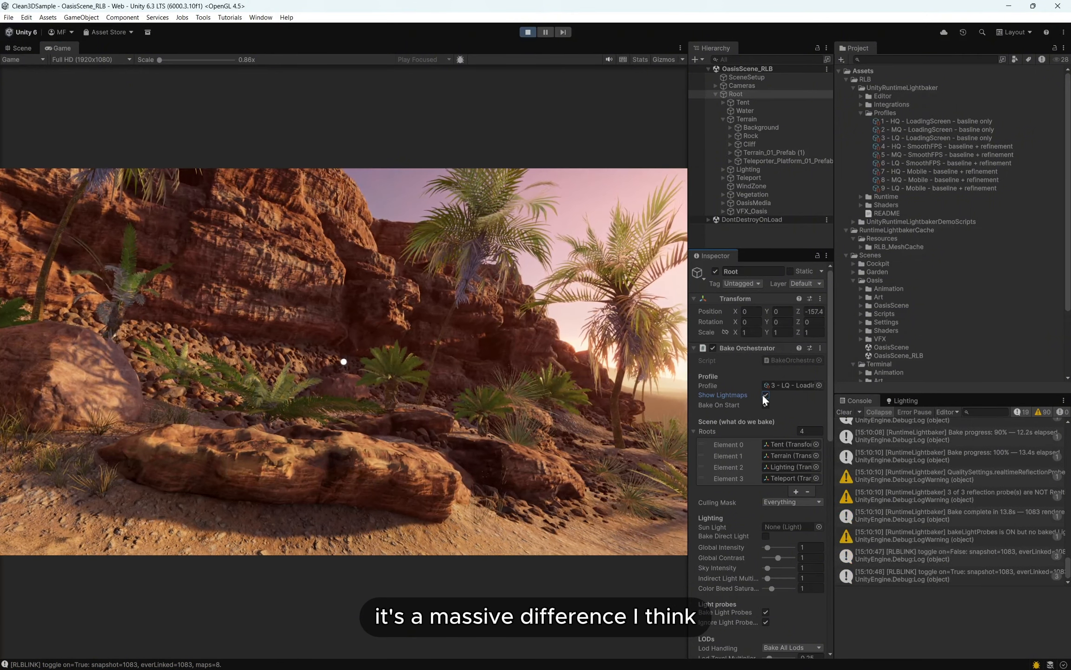
click(763, 394)
click(763, 394)
click(763, 394)
click(763, 394)
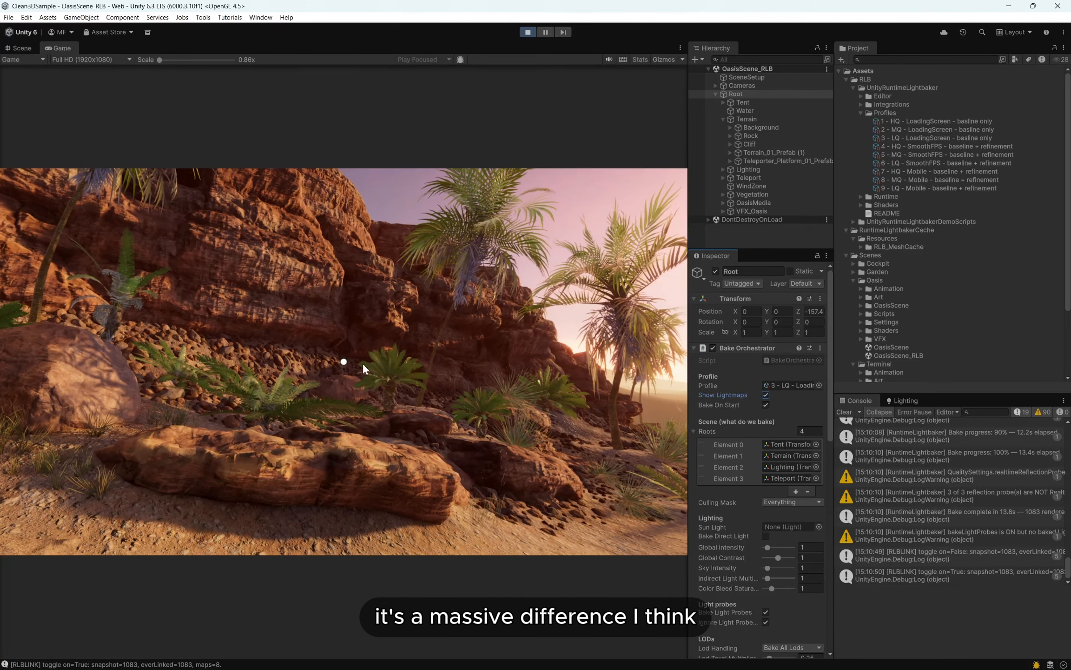
click(763, 394)
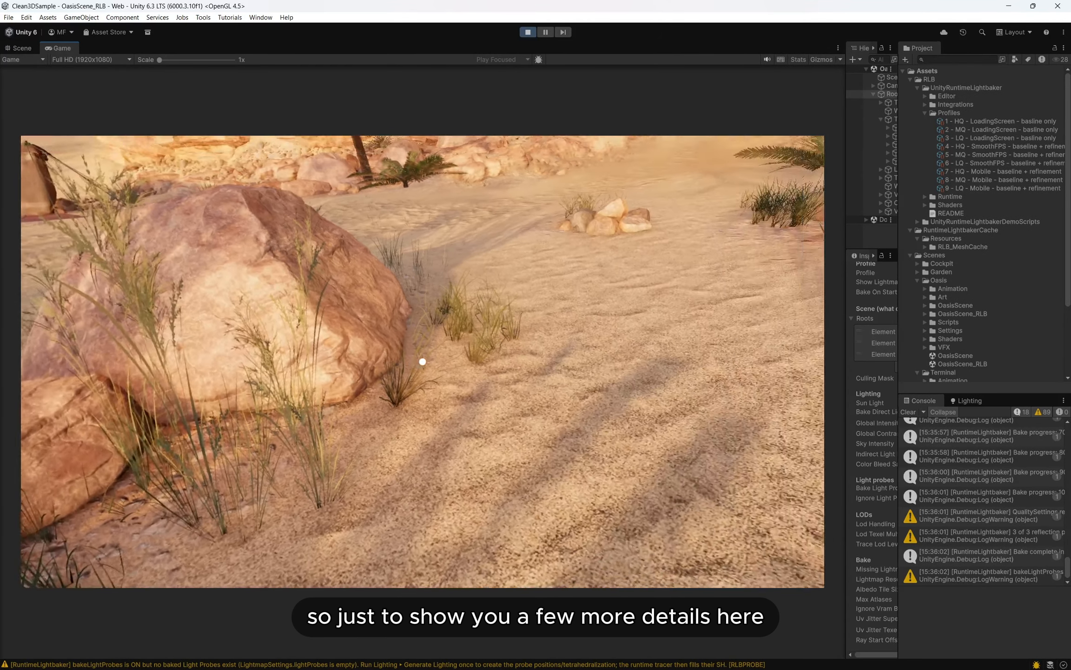
- Approach the boulder near the tent, widen the Inspector, and toggle Show Lightmaps repeatedly to compare the boulder's lighting
key(w)
key(s)
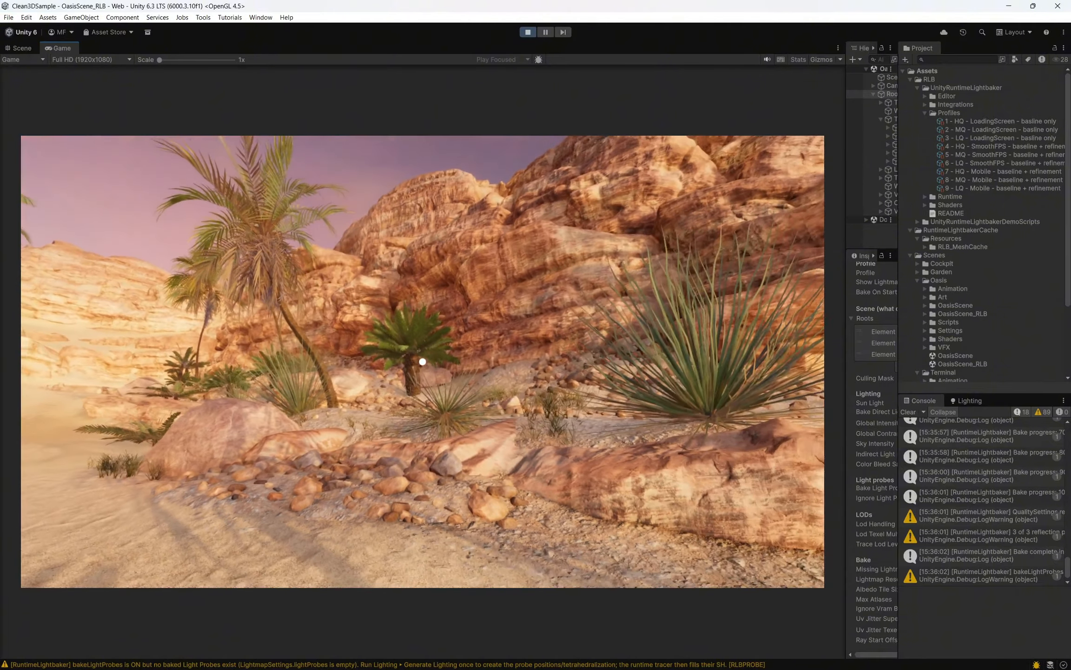
key(d)
key(w)
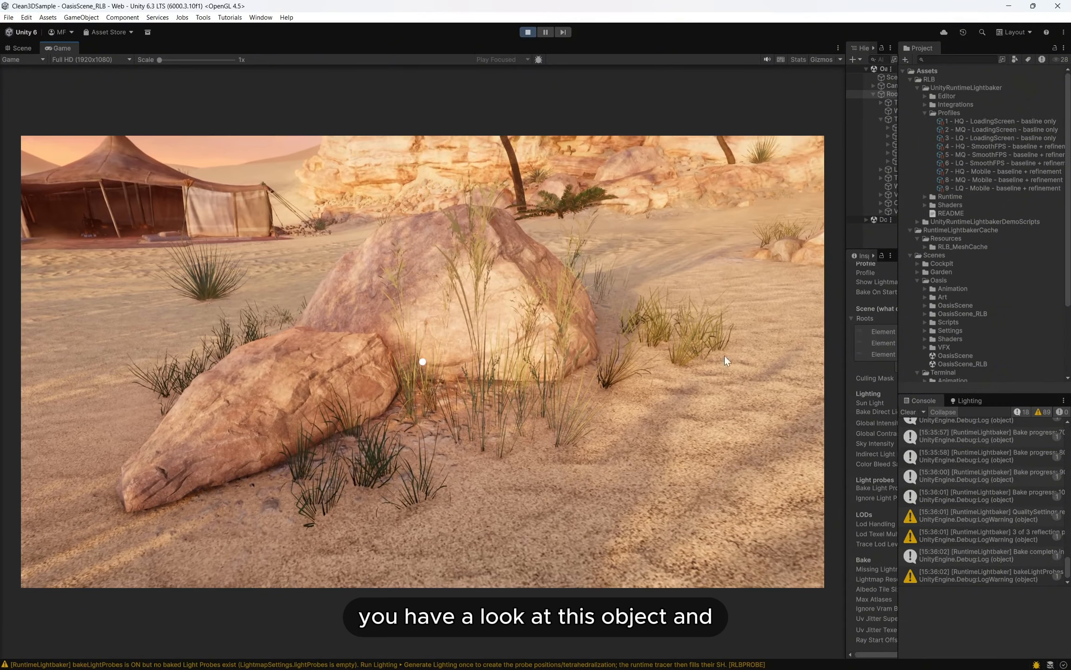
drag(900, 353, 967, 353)
scroll(918, 338, up, 4)
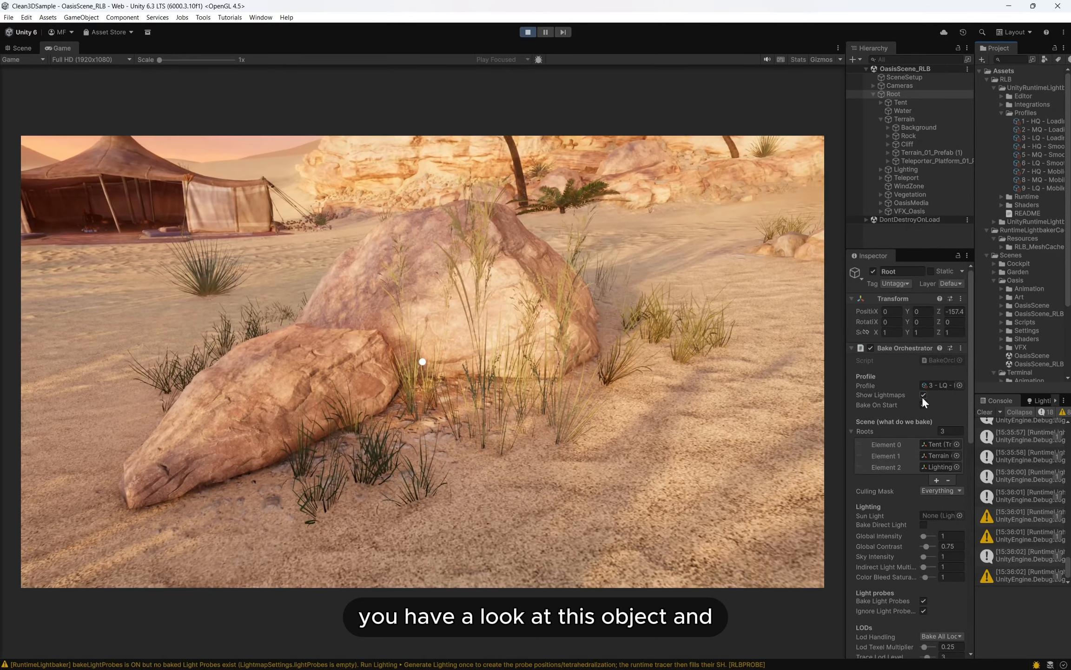
click(922, 396)
click(923, 395)
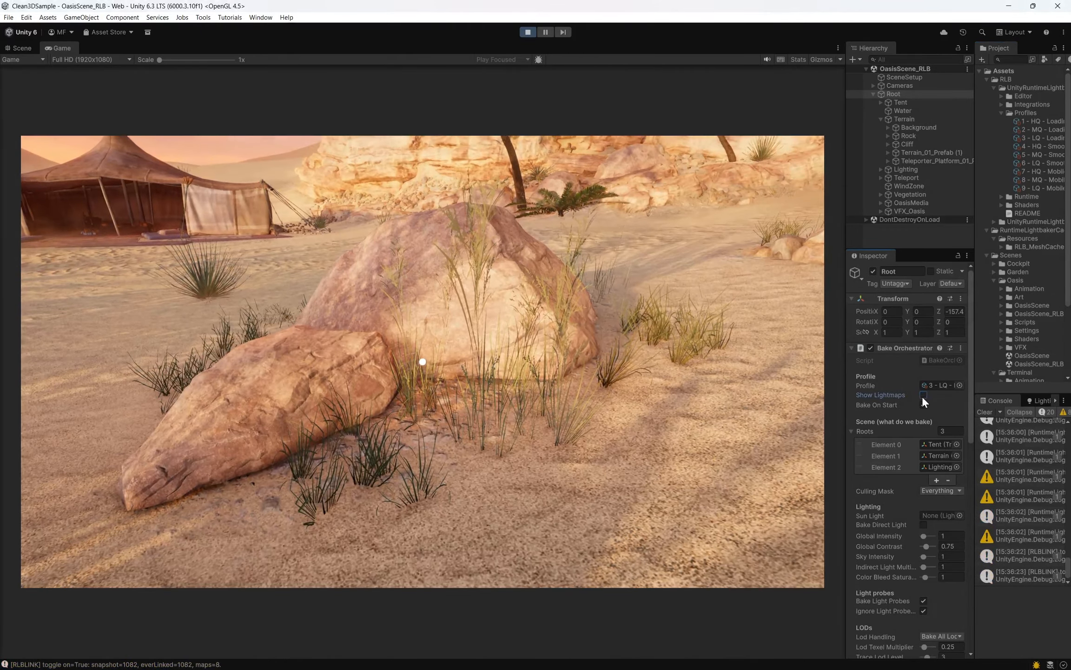
click(922, 395)
click(923, 396)
click(923, 396)
click(922, 396)
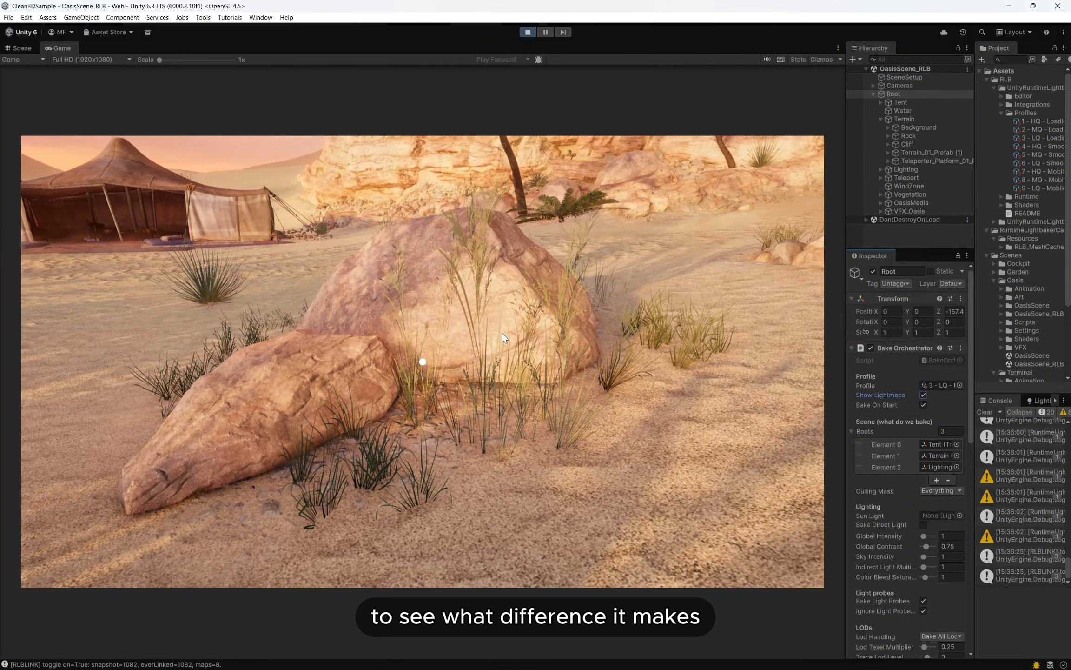
- Face the cliff behind the palms and spiky plants and toggle Show Lightmaps to compare the gathered light on the rocks
click(501, 332)
key(w)
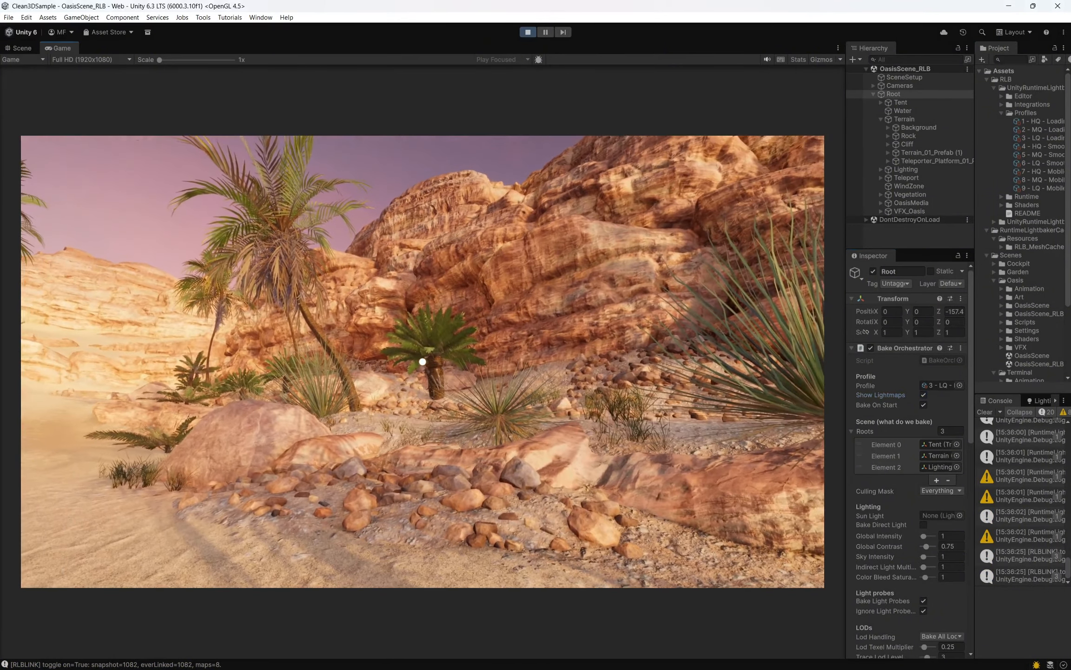
key(s)
key(Escape)
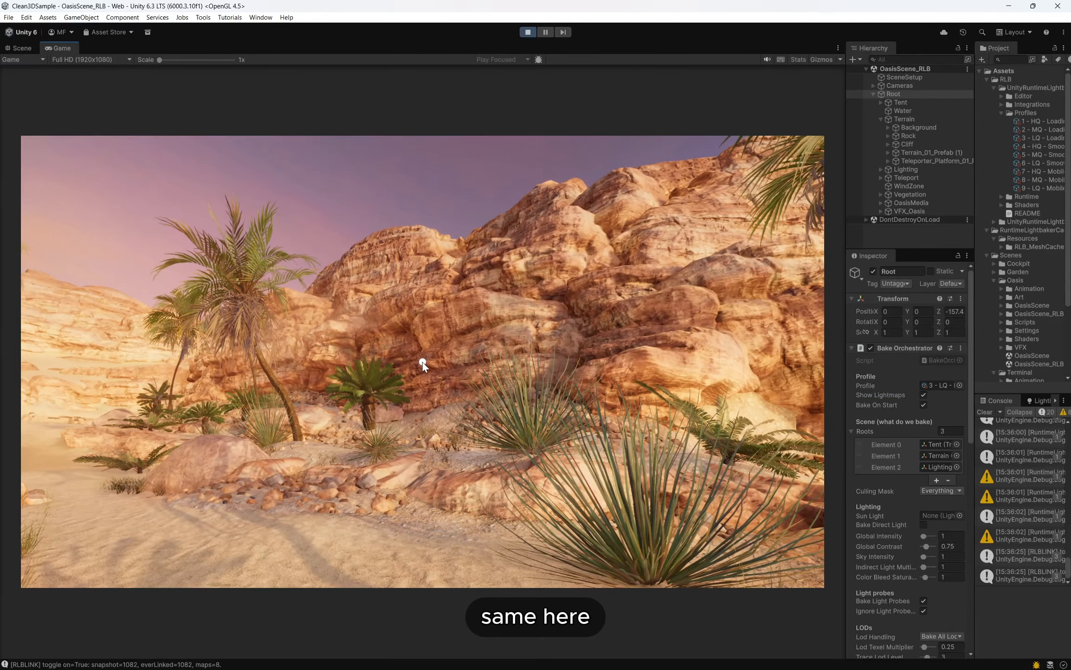
click(925, 393)
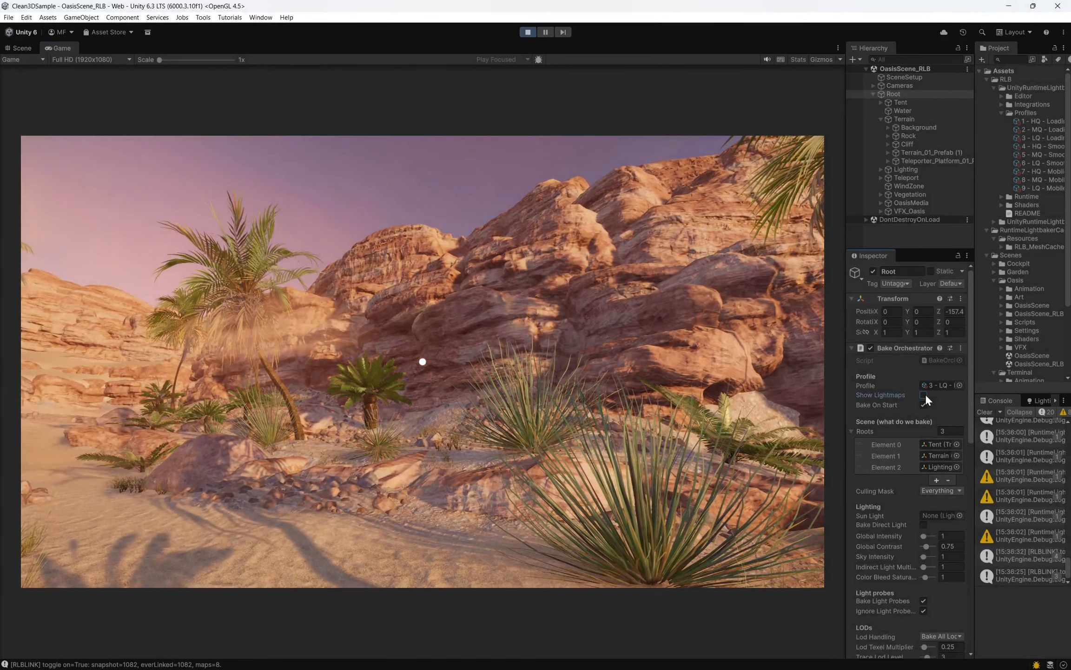
click(926, 393)
click(926, 393)
click(926, 393)
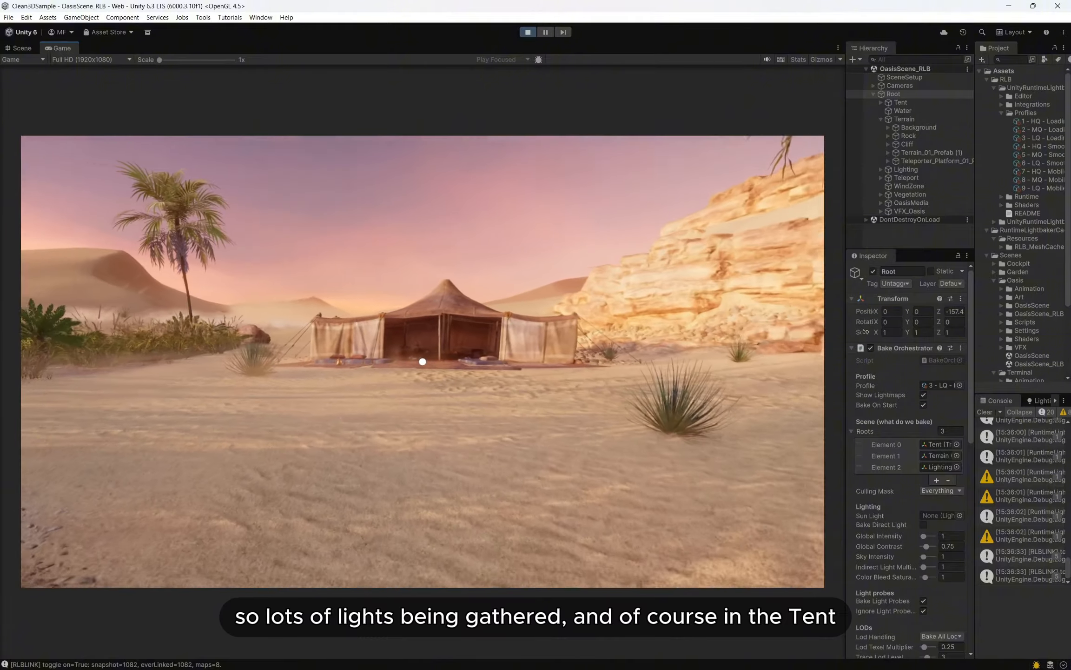
- Walk into the tent up to the cushions and copper tray and toggle Show Lightmaps repeatedly to compare the interior lighting
key(w)
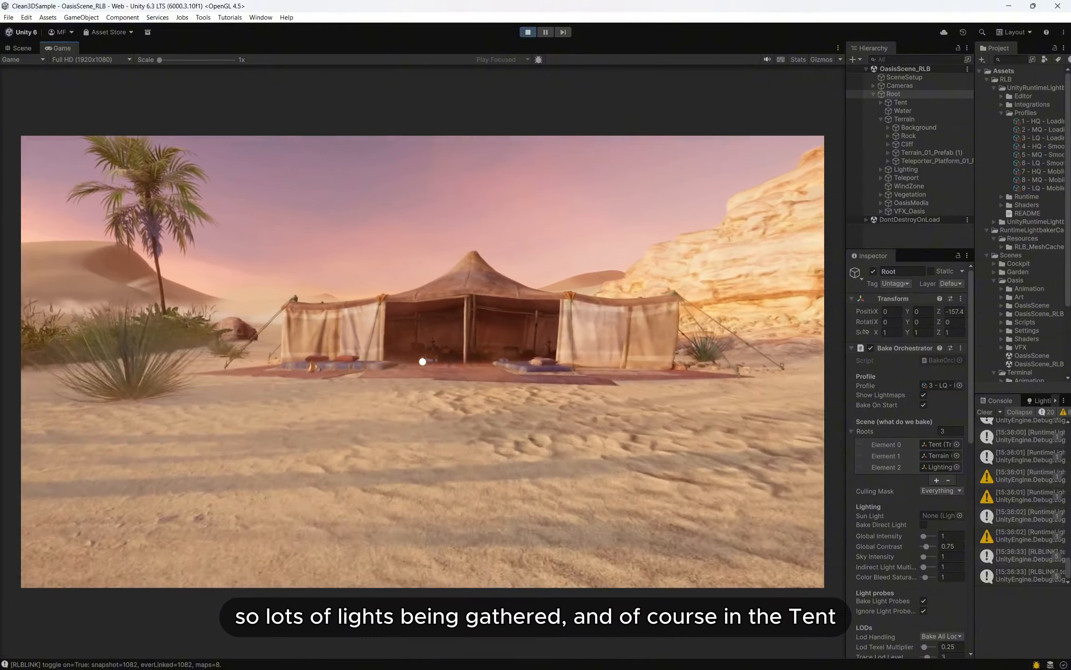
key(w)
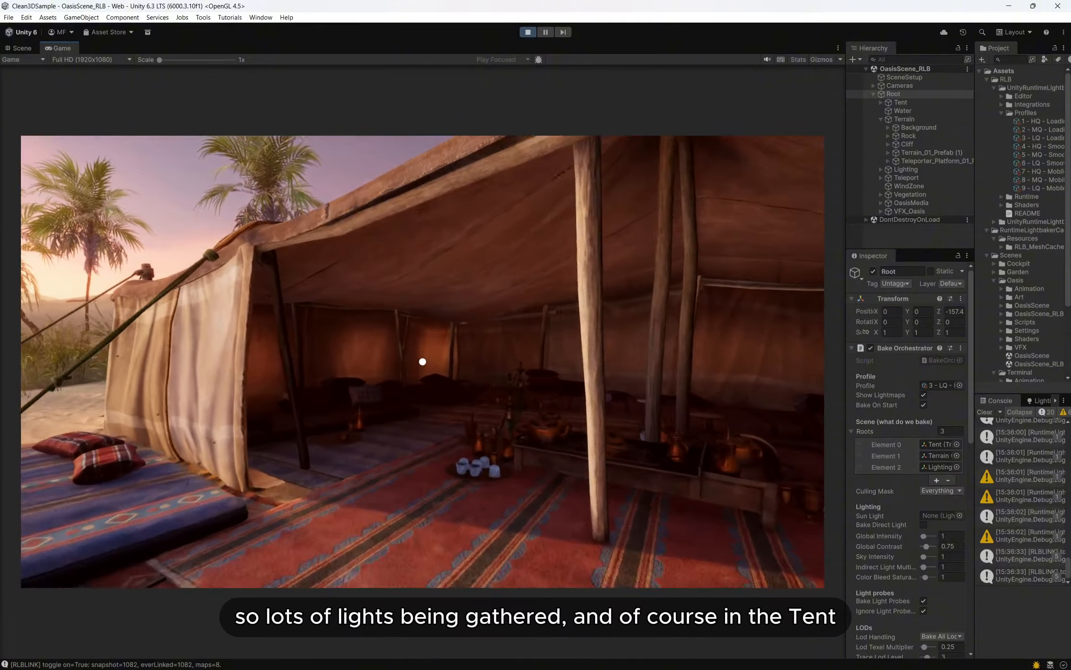
key(w)
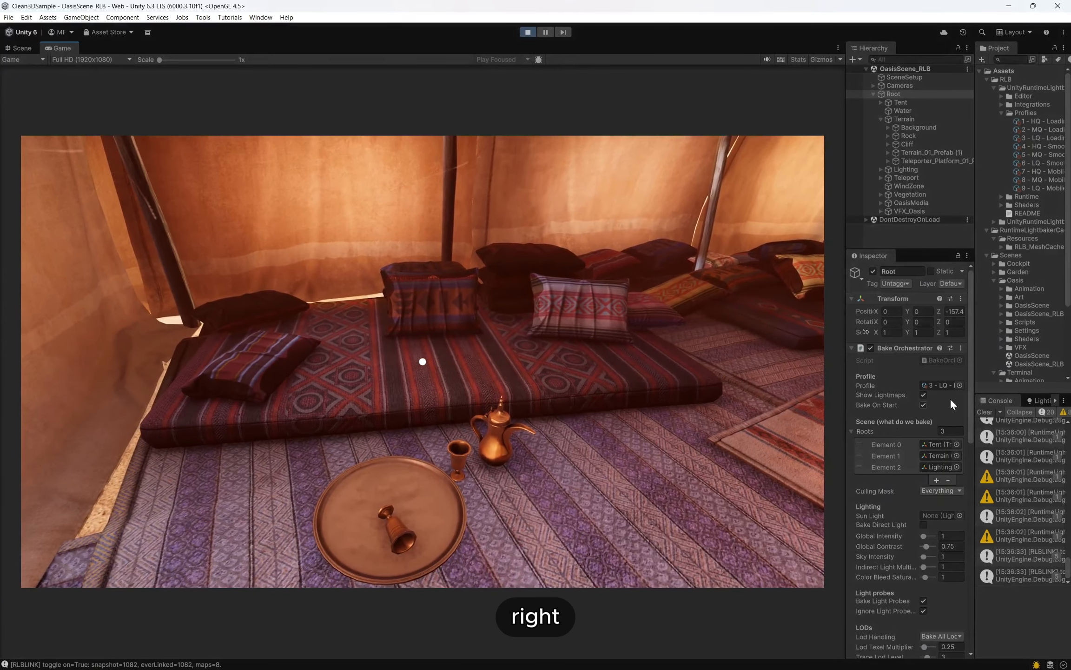
click(924, 395)
click(924, 395)
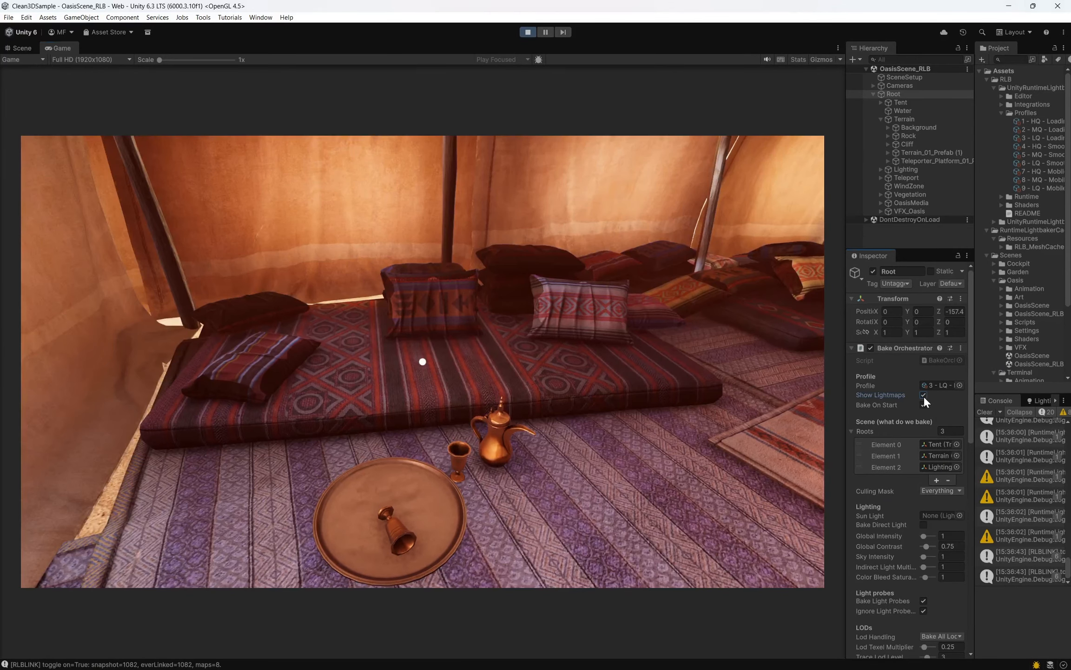
click(923, 395)
click(923, 395)
click(923, 395)
click(923, 394)
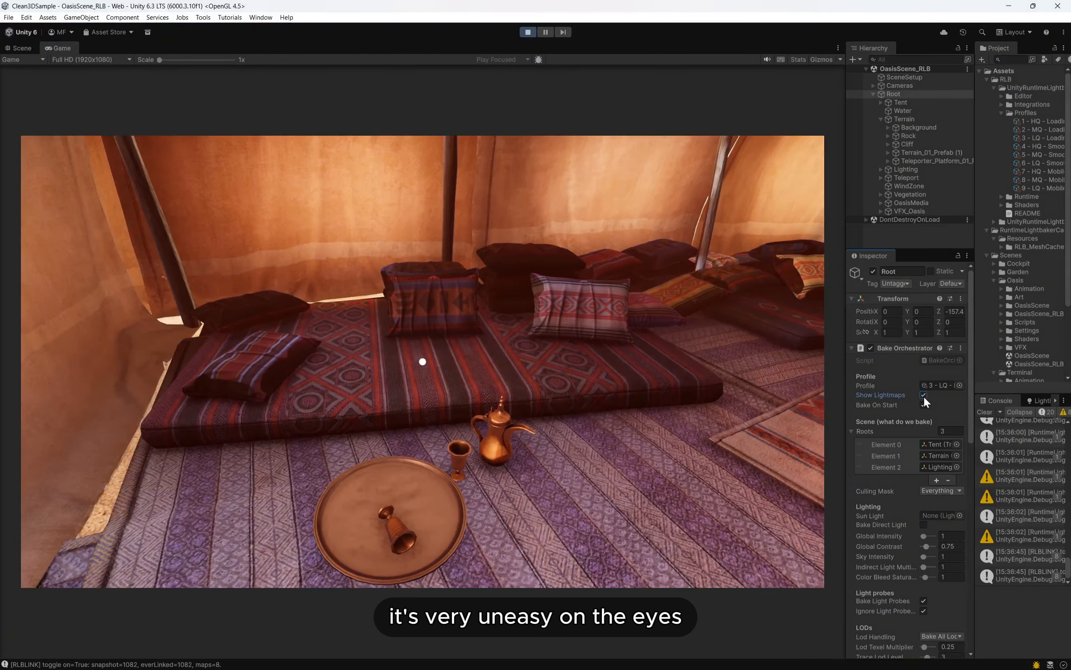
- Turn off Show Lightmaps, view the whole tent interior from further back, and turn Show Lightmaps on again for comparison
click(923, 394)
click(582, 364)
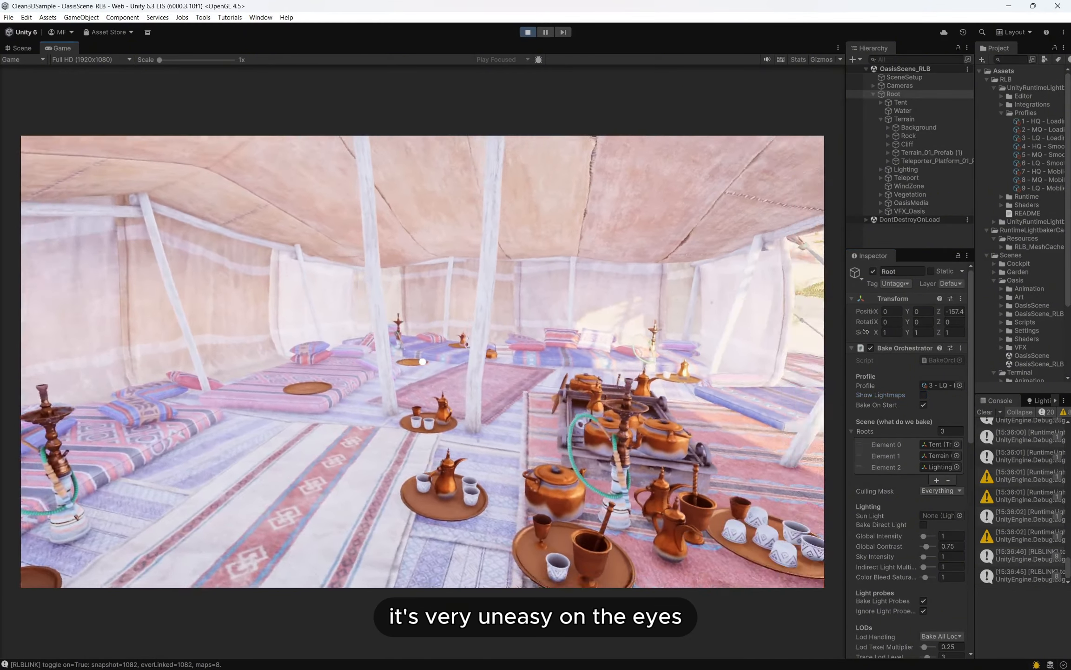
key(s)
key(Escape)
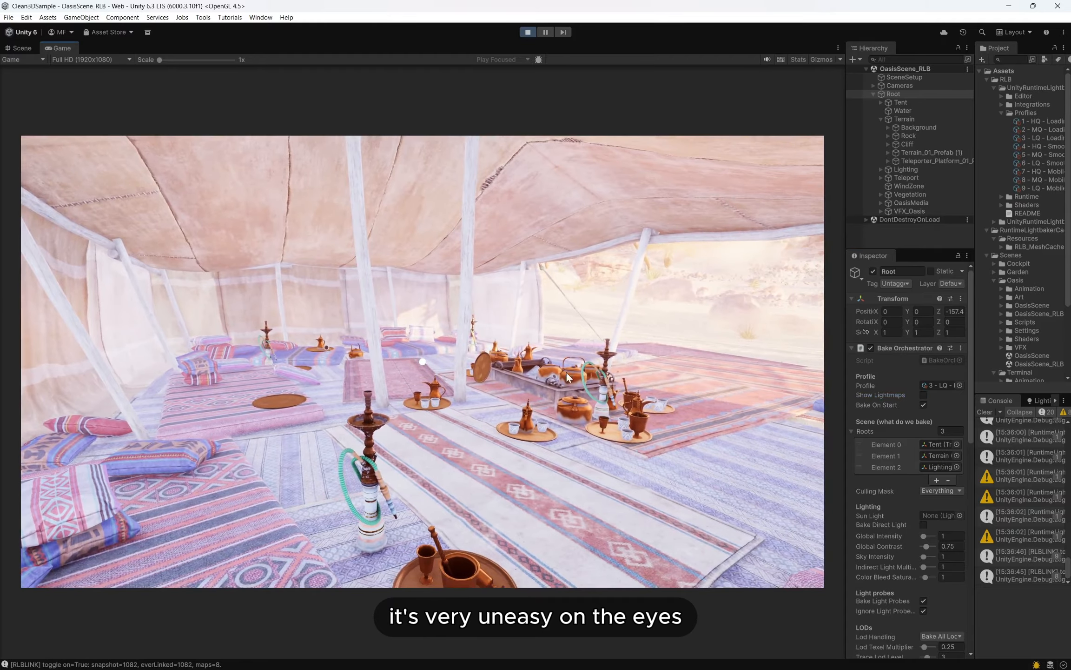
click(927, 395)
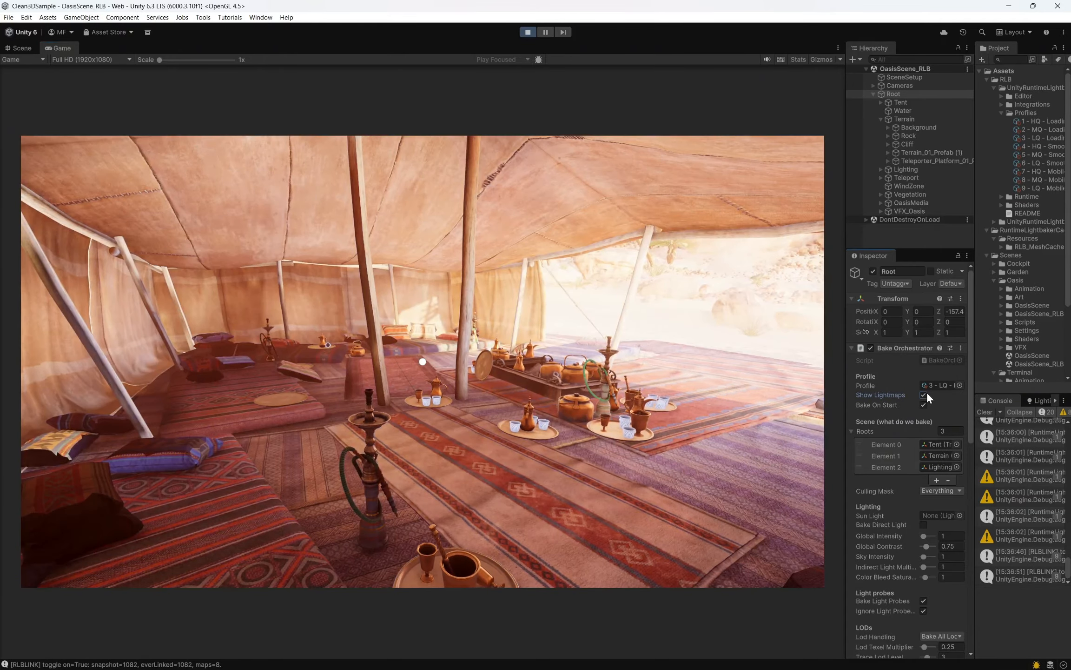
- Toggle Show Lightmaps off and on repeatedly to compare the lighting across the whole tent interior, leaving it enabled
click(926, 394)
click(924, 394)
click(924, 394)
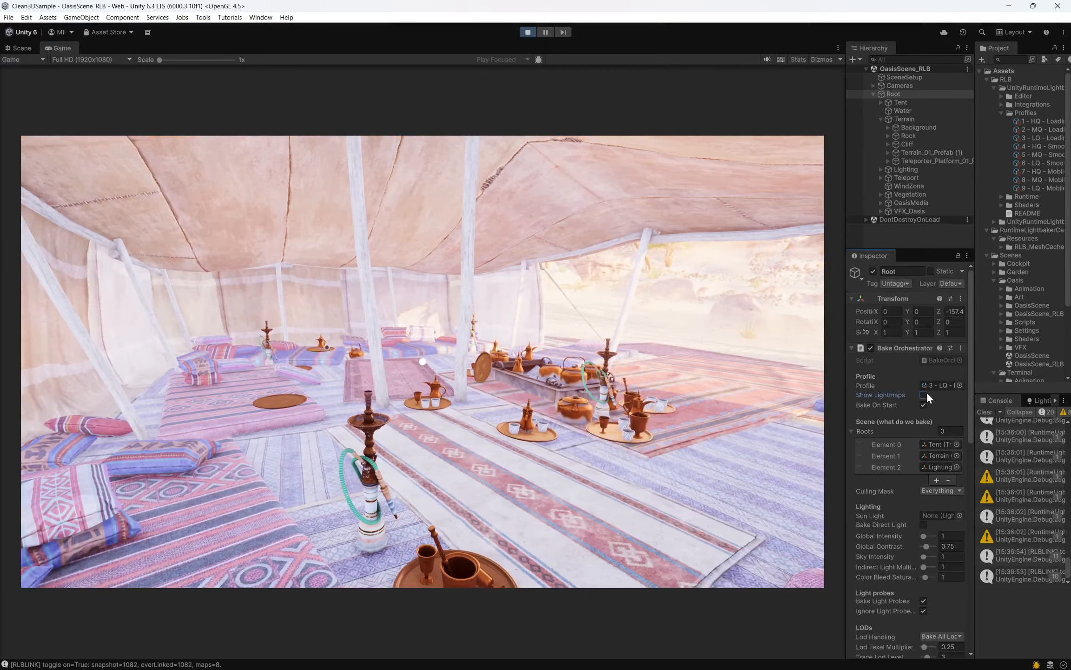
click(924, 394)
- Walk through the tent to the cushioned mattress beside the hookah and toggle Show Lightmaps repeatedly to compare its lighting, leaving it enabled
key(w)
key(a)
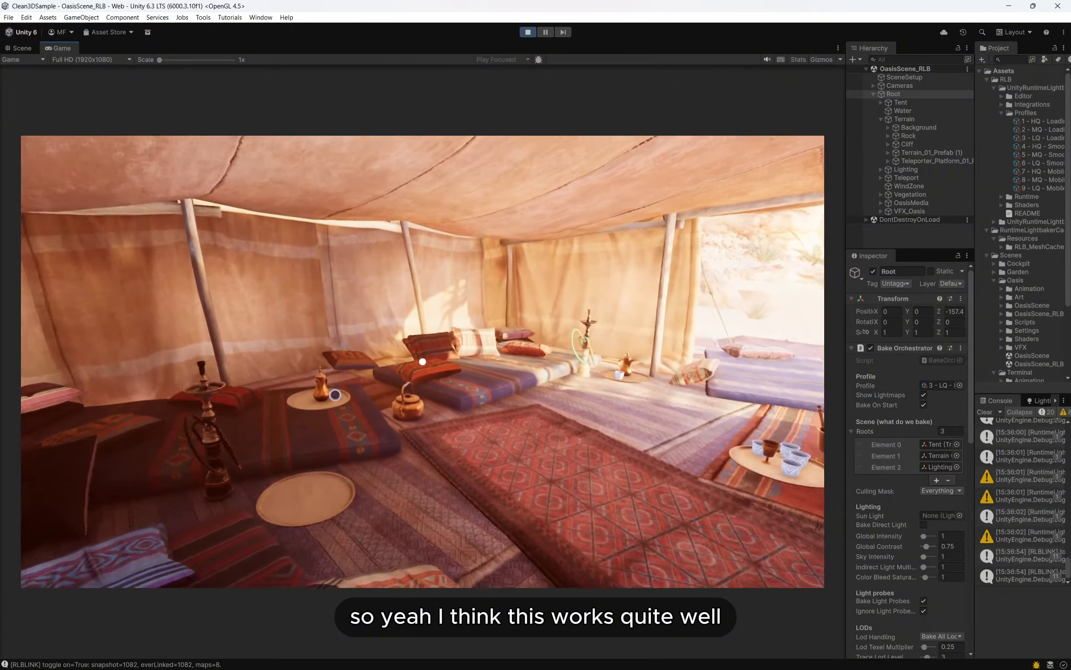
key(w)
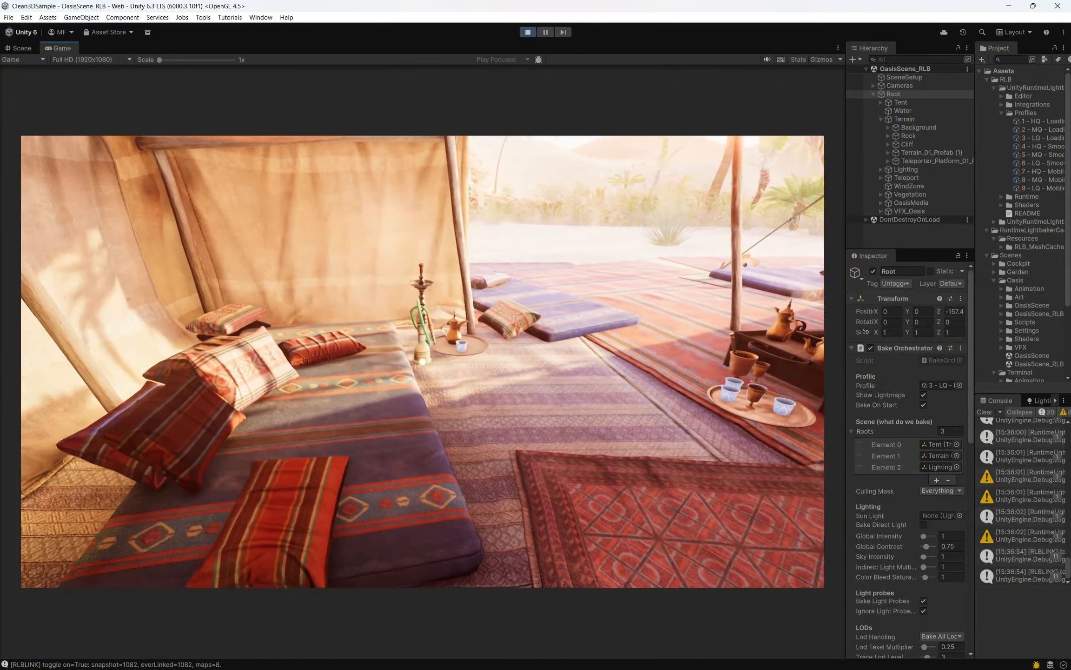
key(s)
key(Escape)
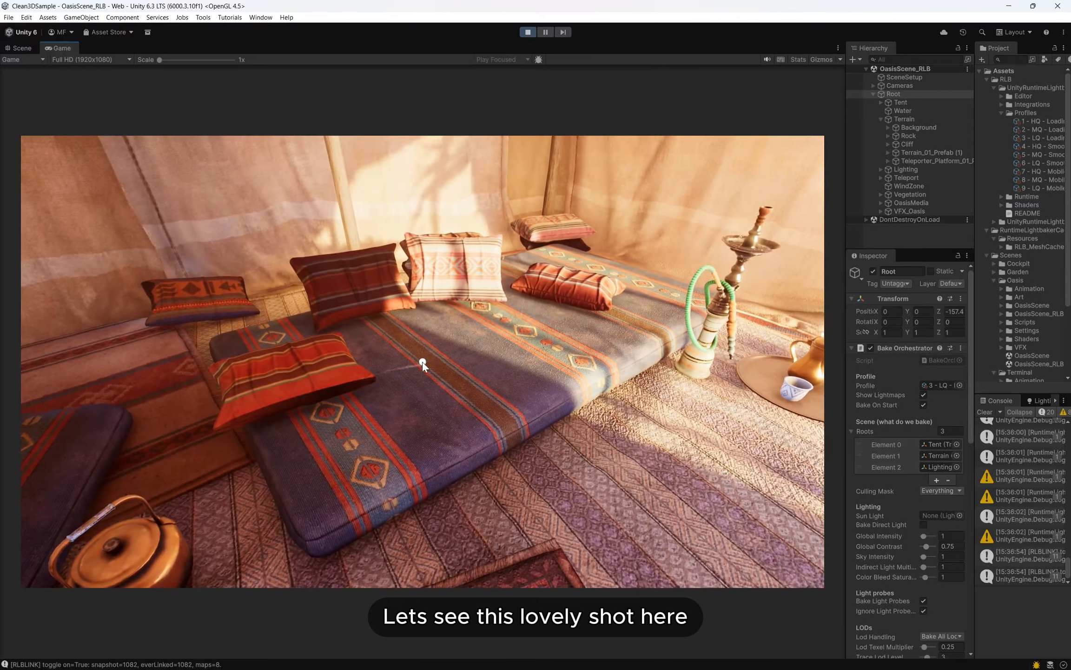
click(924, 394)
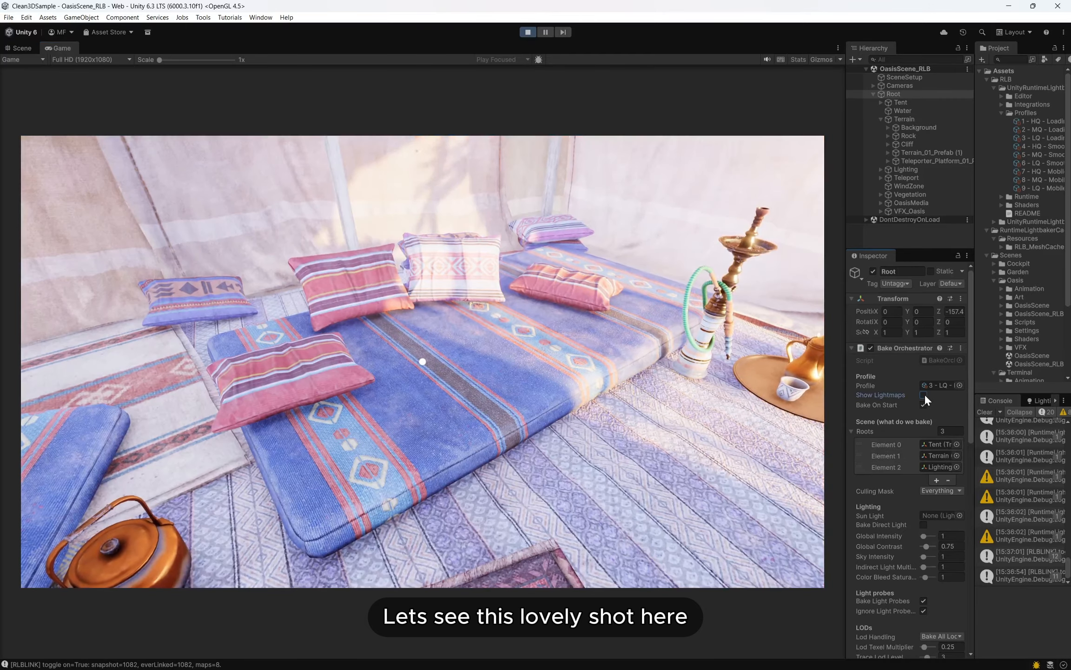
click(924, 394)
click(924, 395)
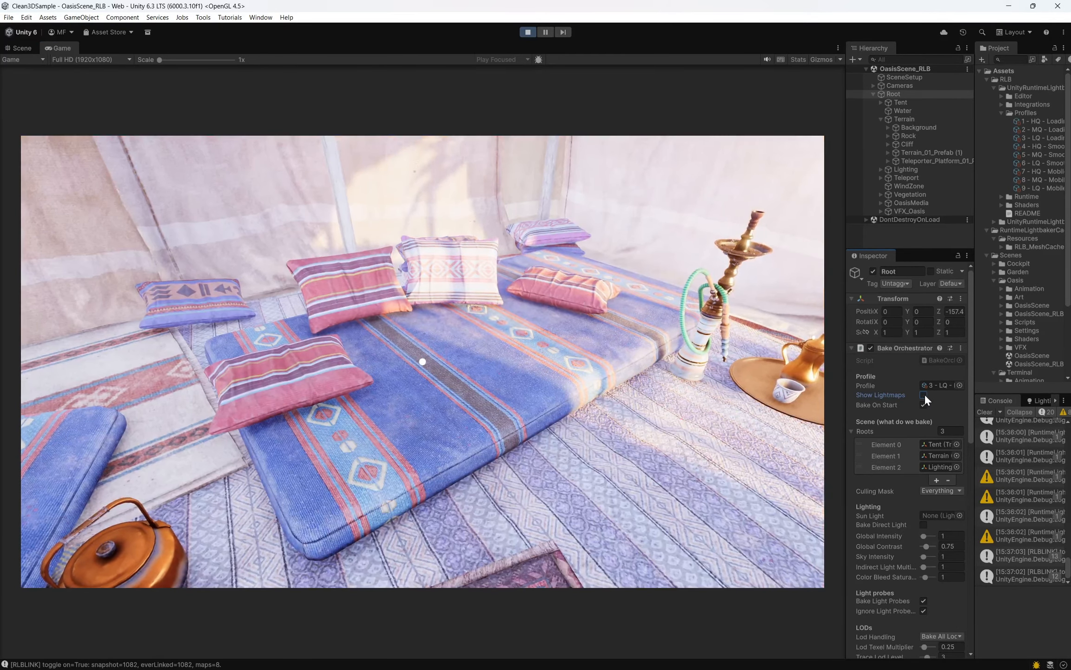
click(924, 395)
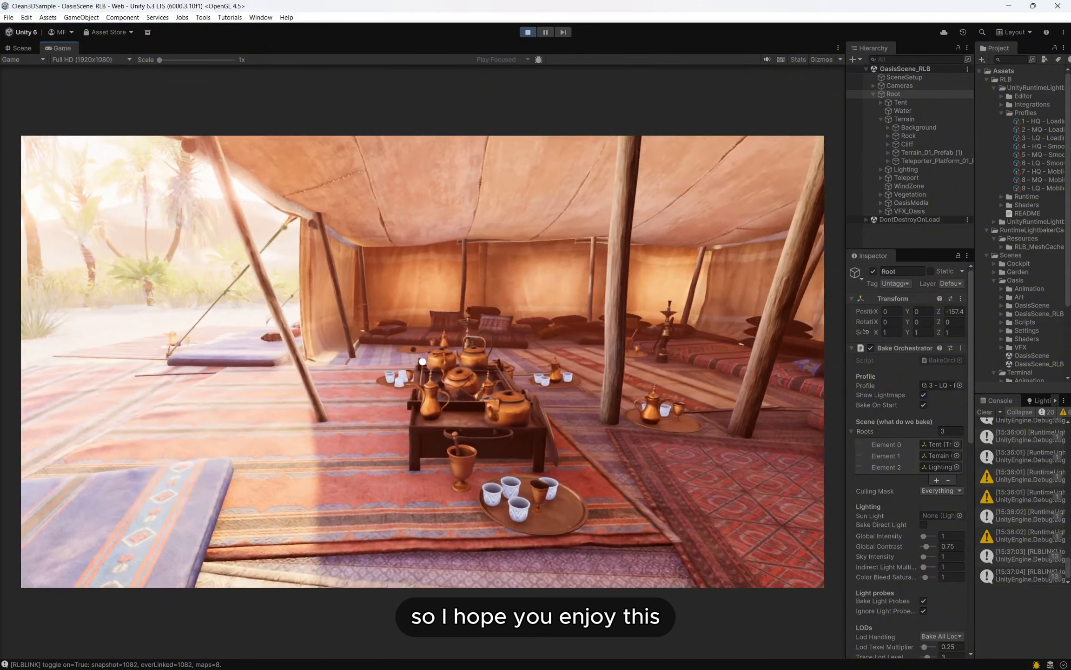
- Walk out of the tent onto the sand and view the baked lighting on the palms, boulders and cliffs
key(s)
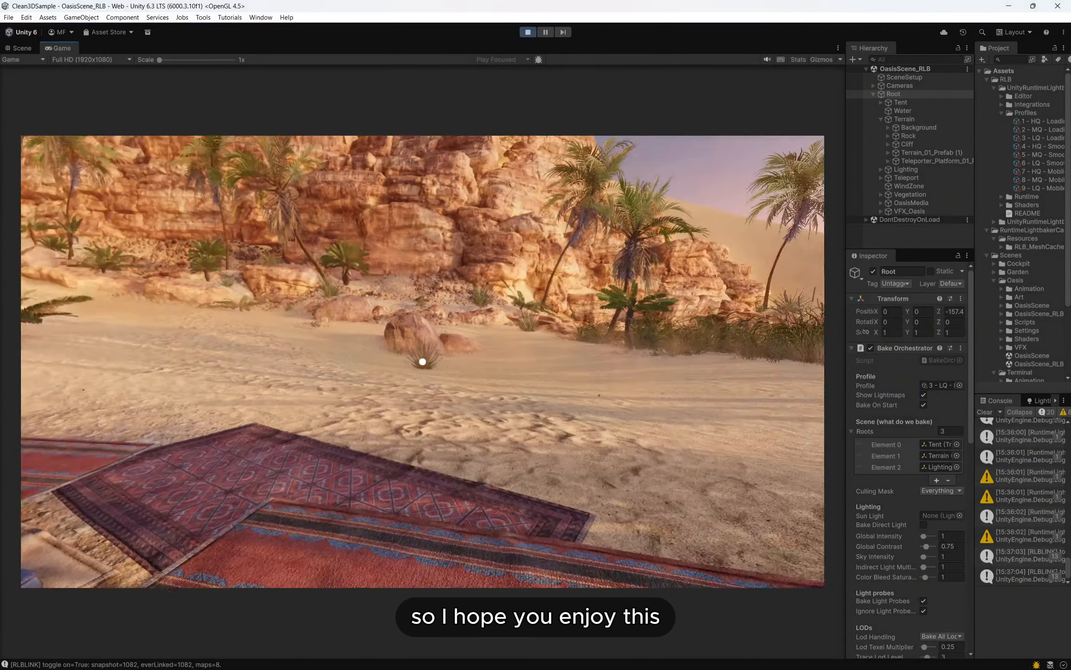
key(w)
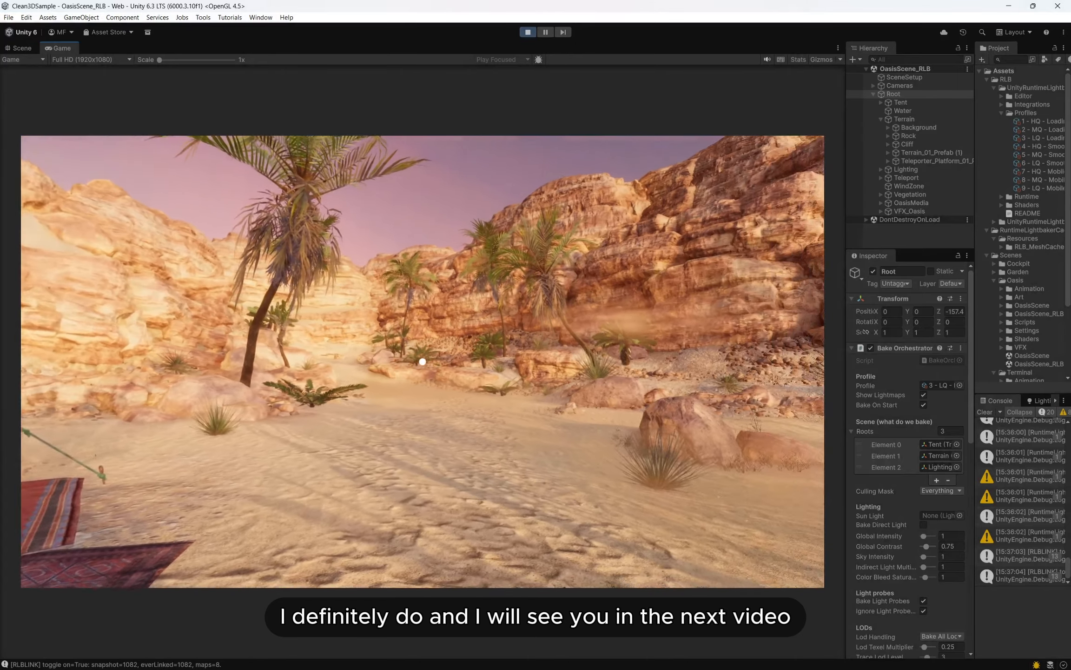
key(w)
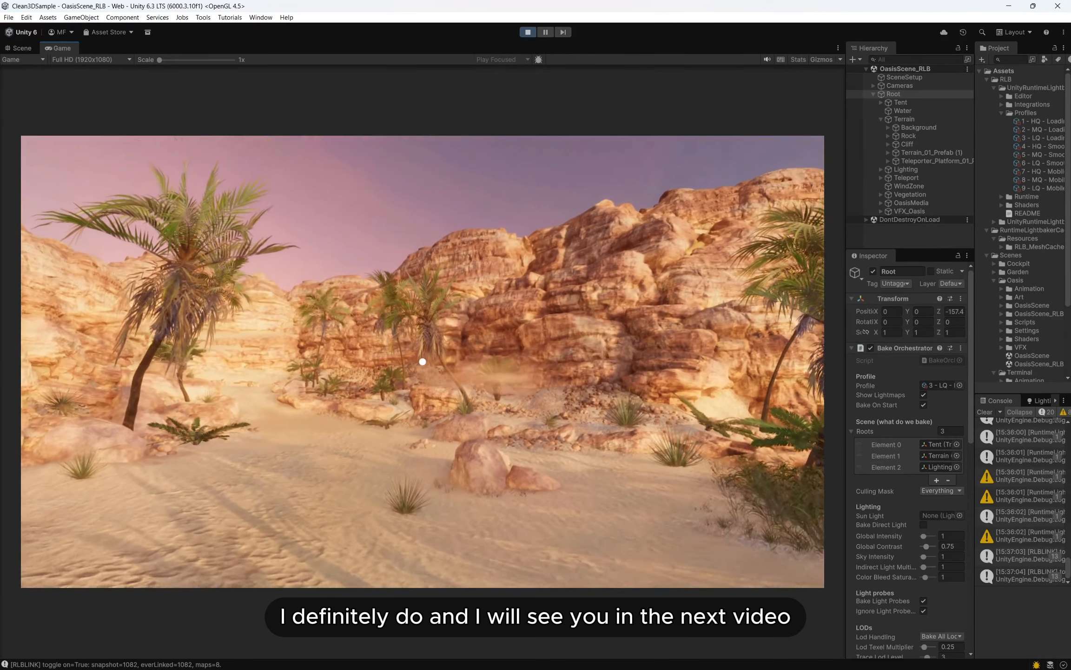